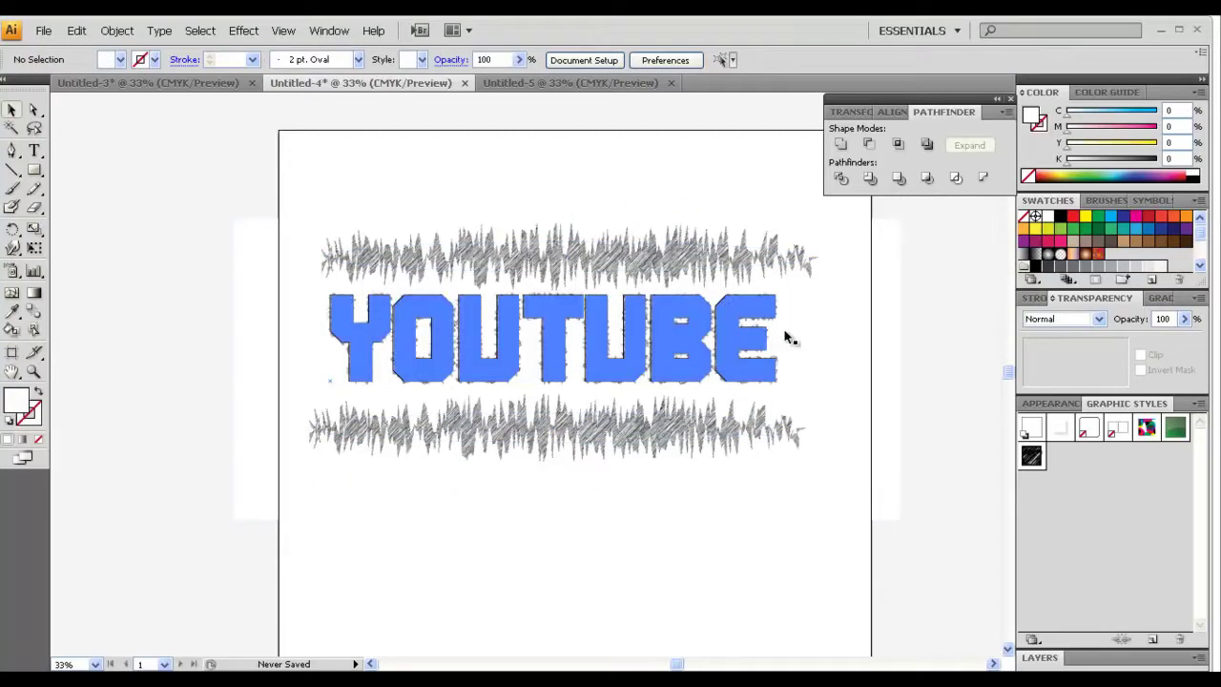
# Create a new blank document via File > New
pyautogui.click(514, 82)
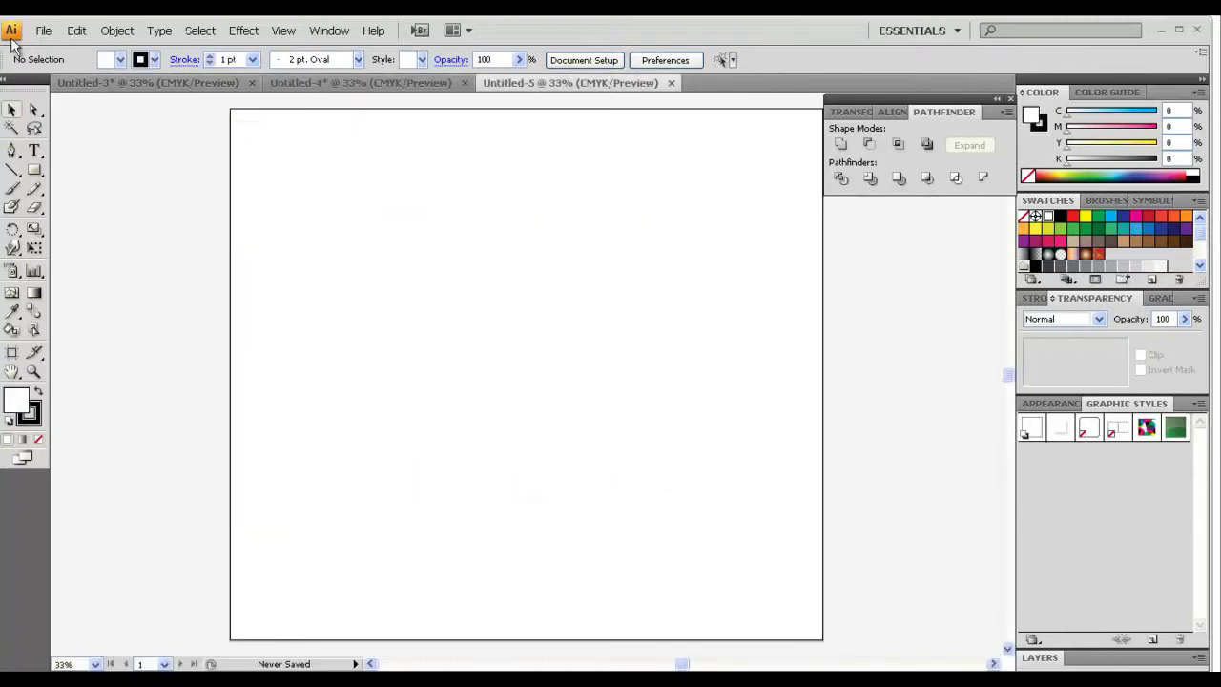
pyautogui.click(43, 30)
pyautogui.click(84, 50)
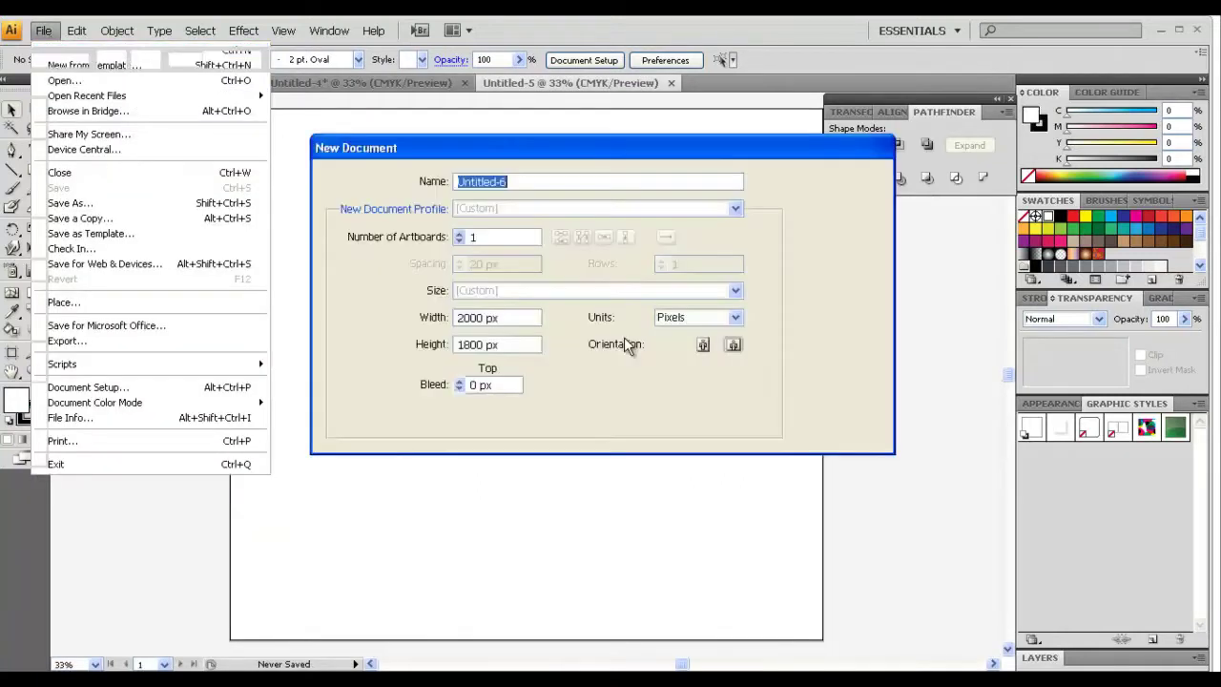
pyautogui.click(836, 182)
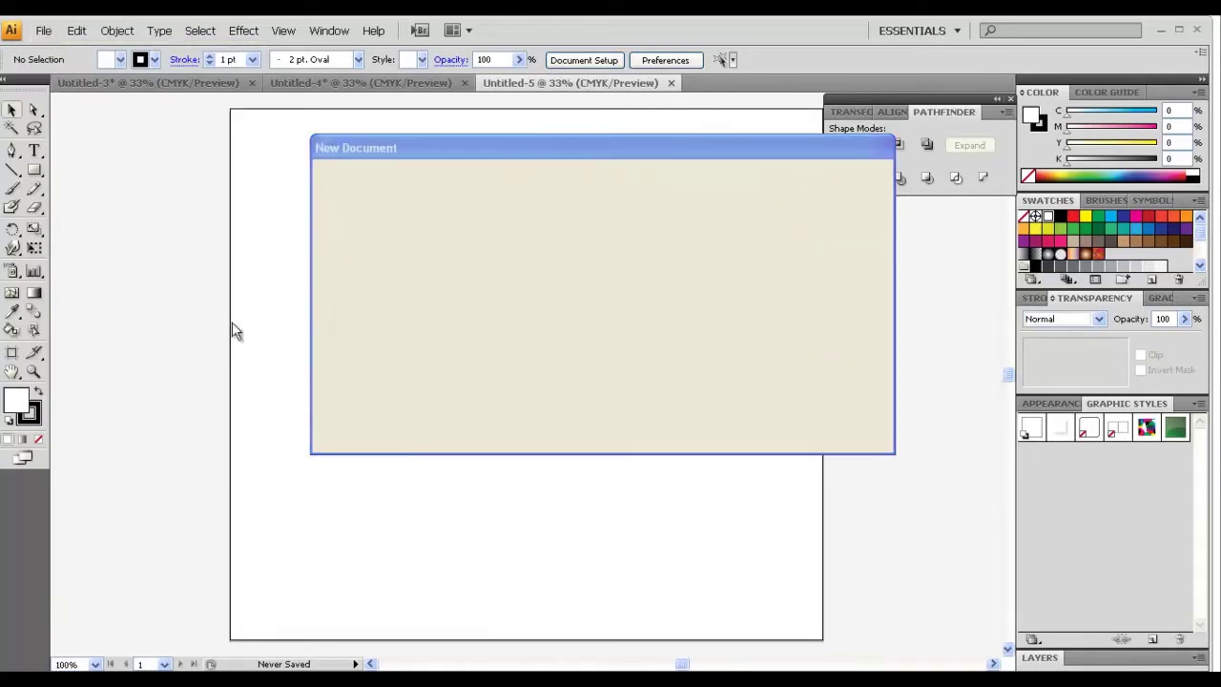
# Type the word YOUTUBE on the artboard in Myriad Pro
pyautogui.click(35, 151)
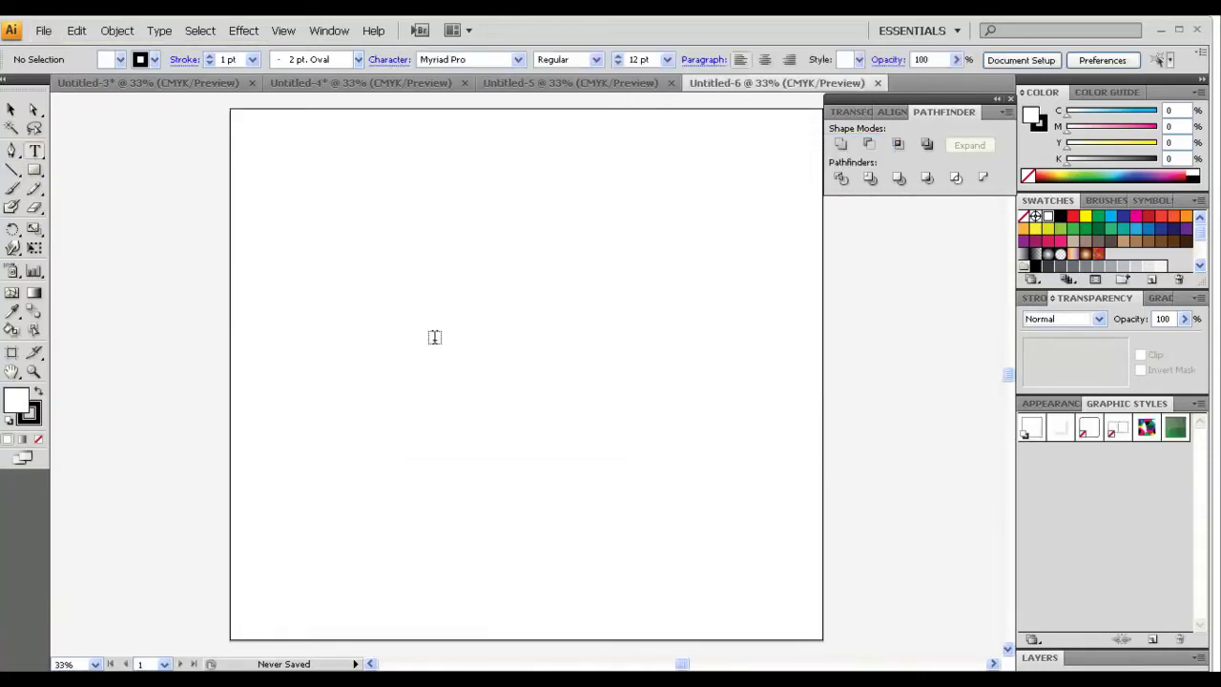
pyautogui.click(420, 345)
pyautogui.write('YOUTUBE')
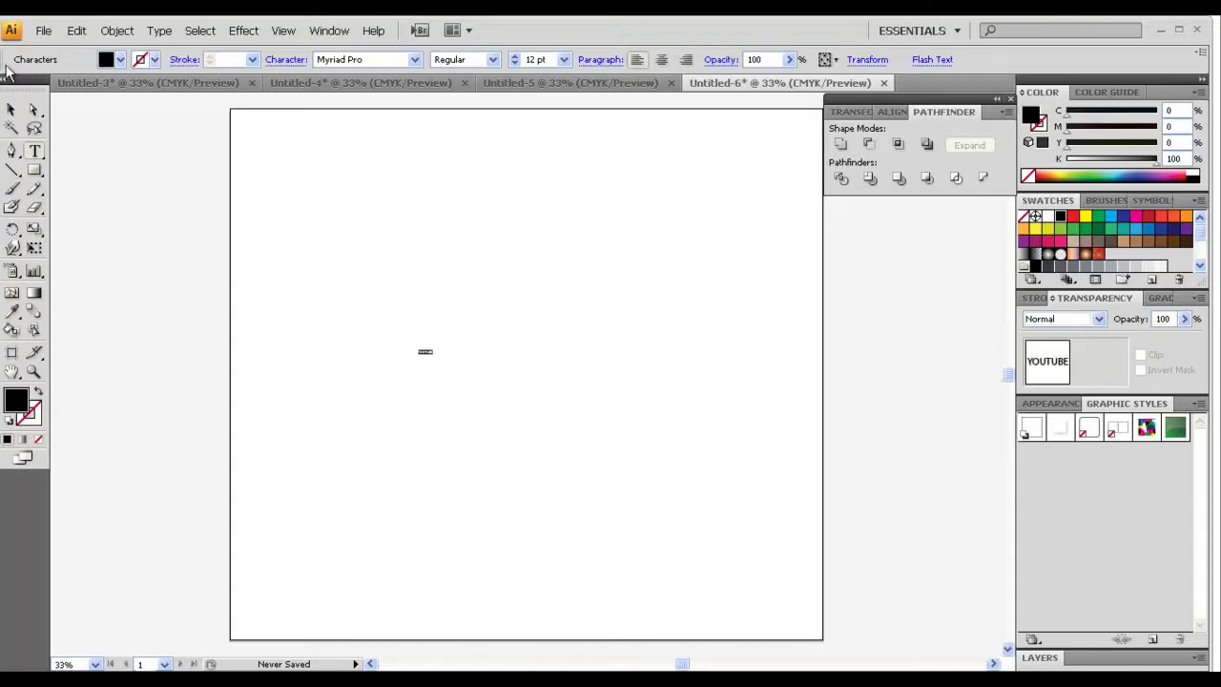
pyautogui.click(11, 110)
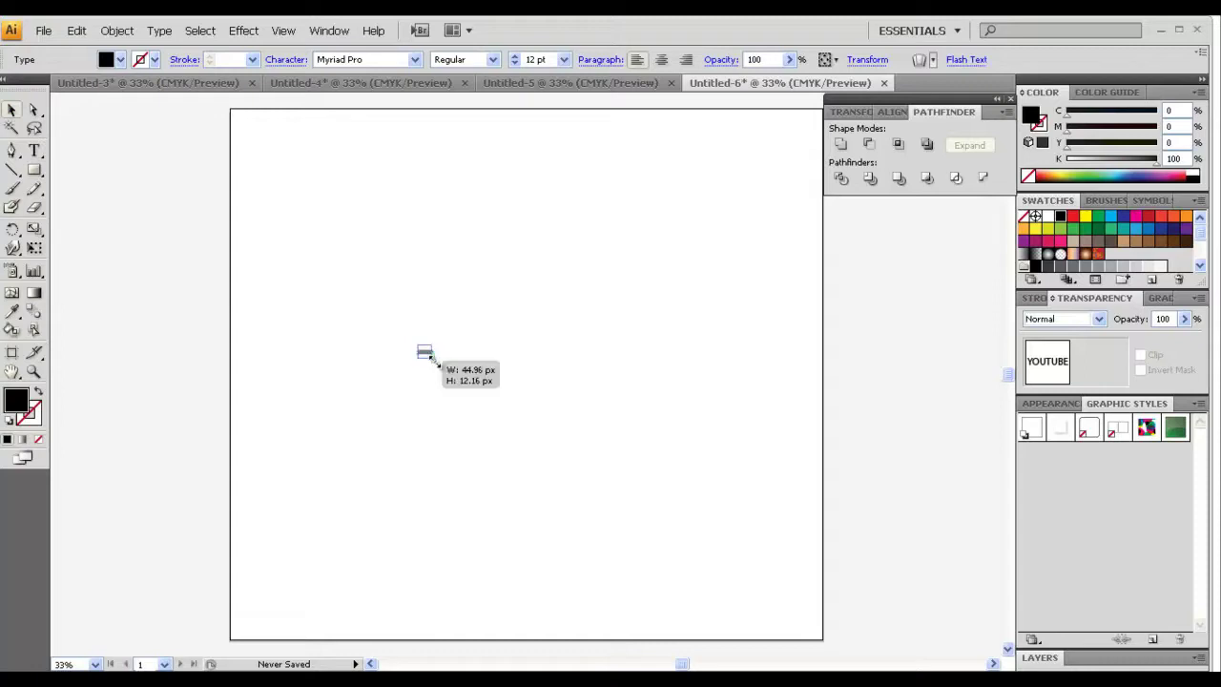
# Enlarge YOUTUBE to about 287 pt, centre it, and select all its letters
pyautogui.moveTo(435, 358); pyautogui.dragTo(689, 467)
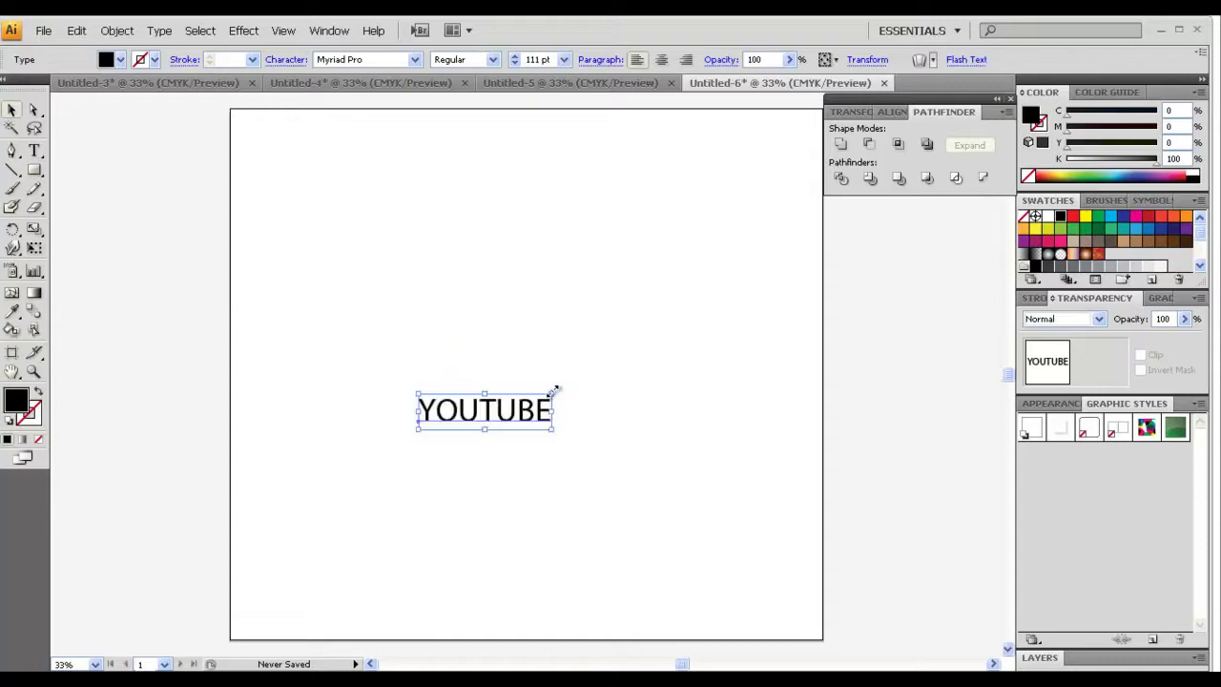
pyautogui.moveTo(553, 389); pyautogui.dragTo(760, 337)
pyautogui.moveTo(601, 390)
pyautogui.mouseDown()
pyautogui.moveTo(533, 392)
pyautogui.moveTo(537, 380)
pyautogui.mouseUp()
pyautogui.doubleClick(541, 370)
pyautogui.hotkey('ctrl', 'a')
# Glance at the Untitled-5 and Untitled-4 reference documents, then return to Untitled-6
pyautogui.click(372, 59)
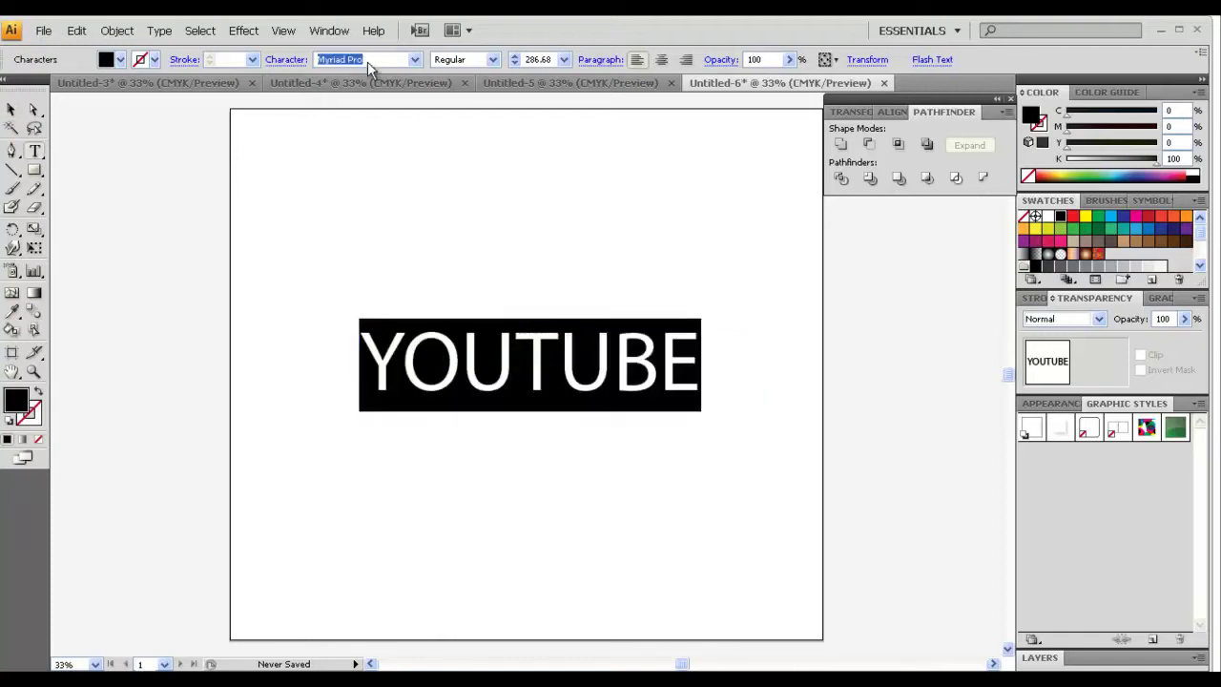
pyautogui.click(585, 84)
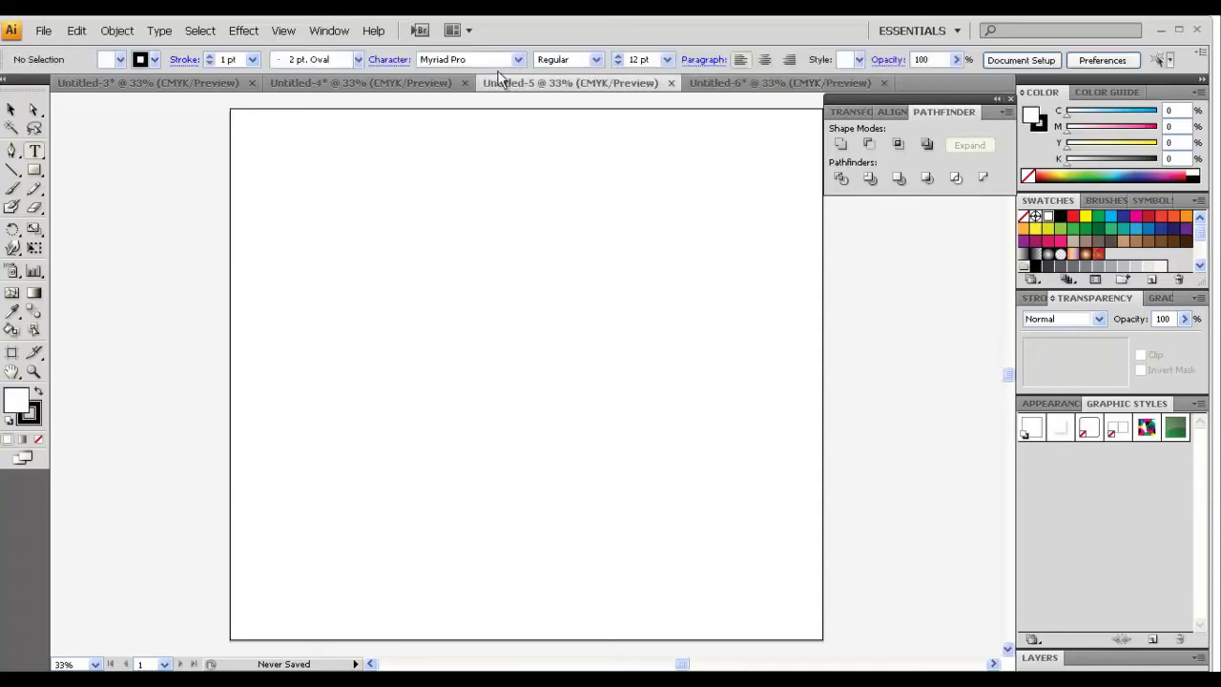
pyautogui.click(419, 85)
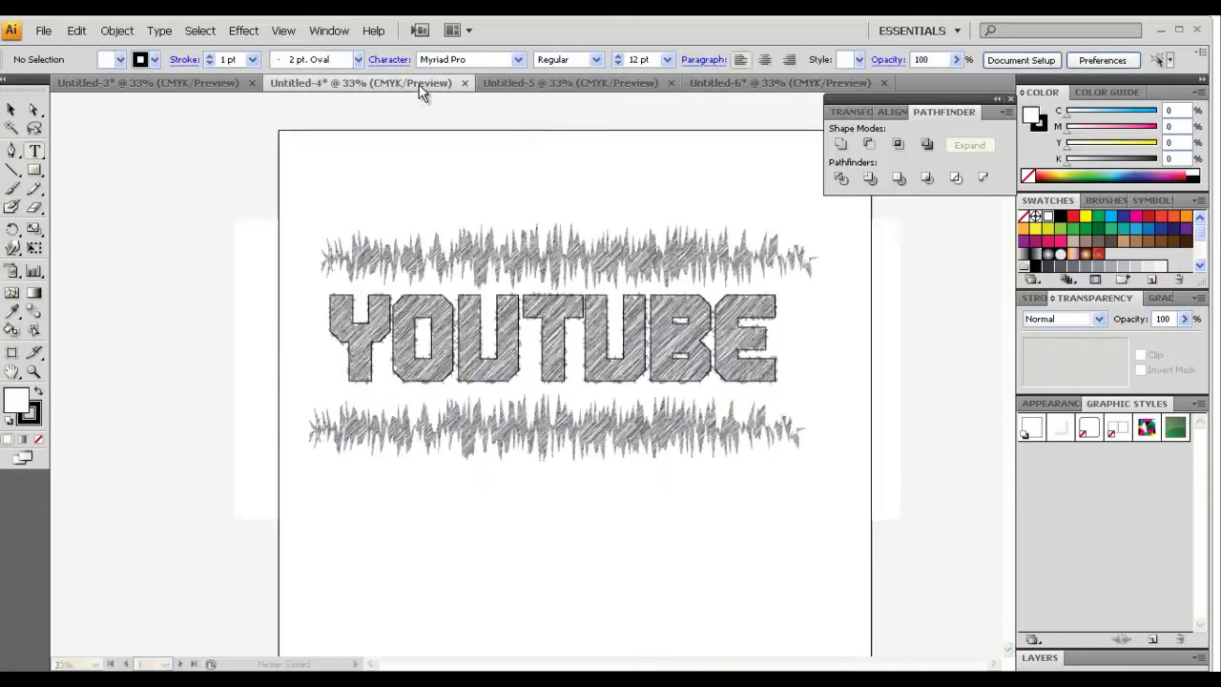
pyautogui.click(710, 84)
# Change YOUTUBE's font to BN Machine in the Character font field
pyautogui.click(505, 354)
pyautogui.hotkey('ctrl', 'a')
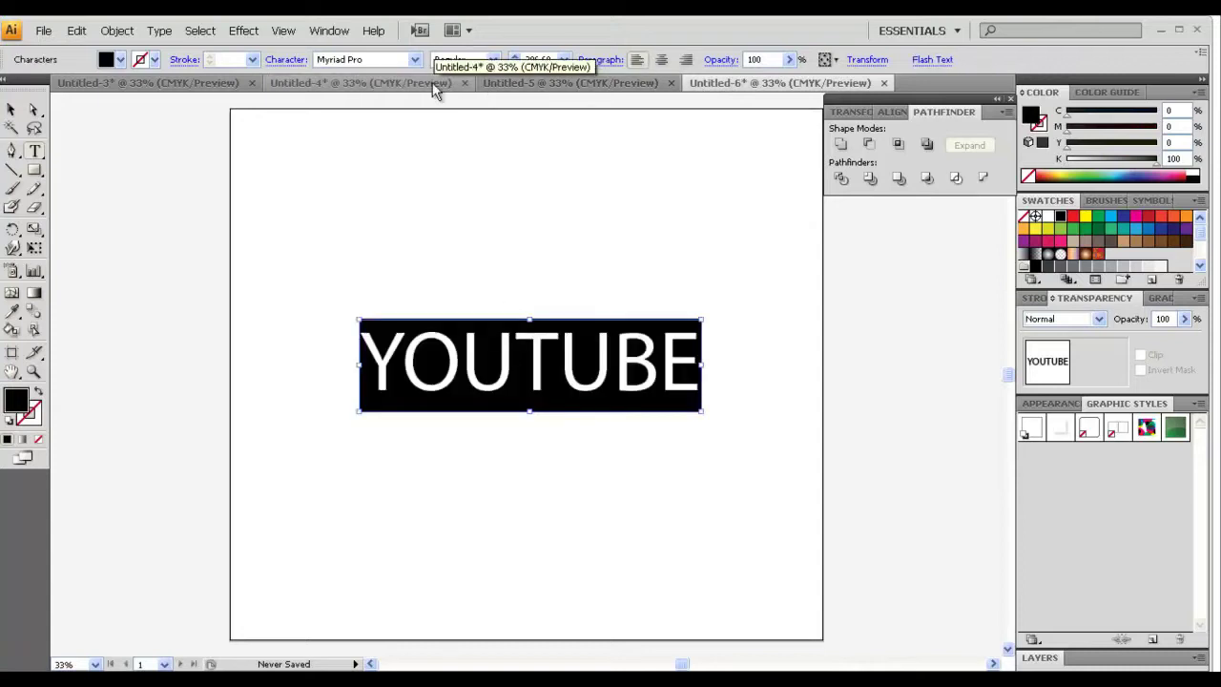
pyautogui.click(367, 59)
pyautogui.write('BN Jinx')
pyautogui.press('Return')
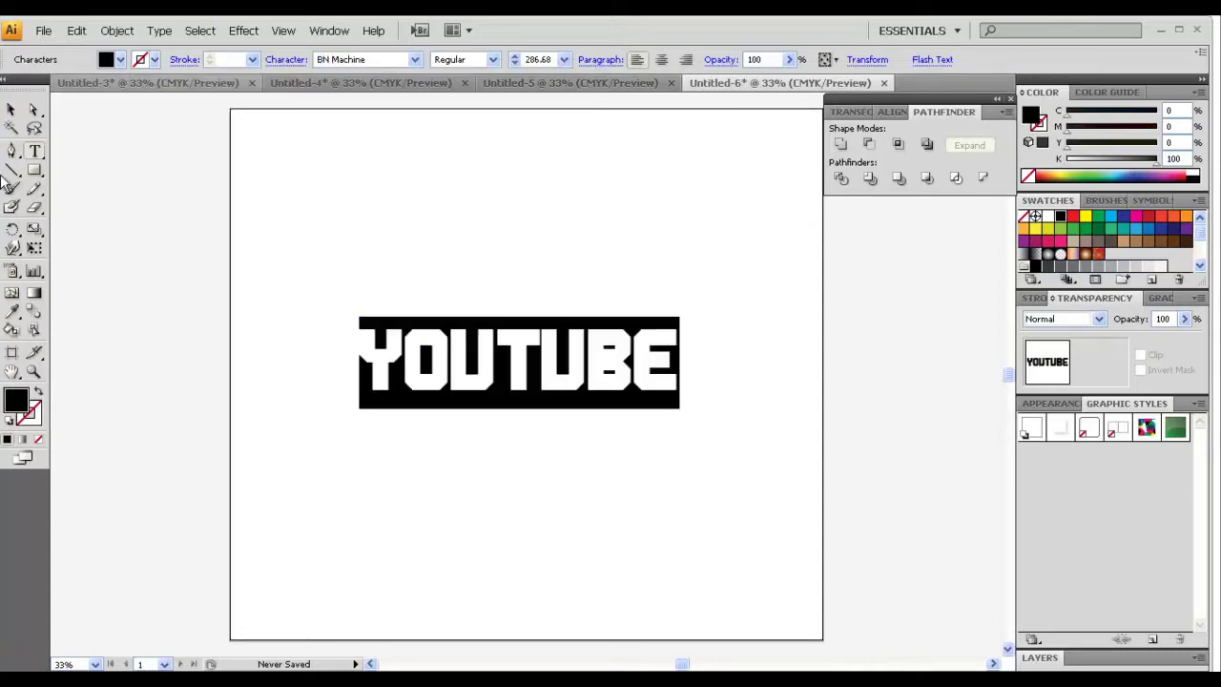
# Enlarge YOUTUBE to about 394 pt and shift it left and down
pyautogui.click(11, 110)
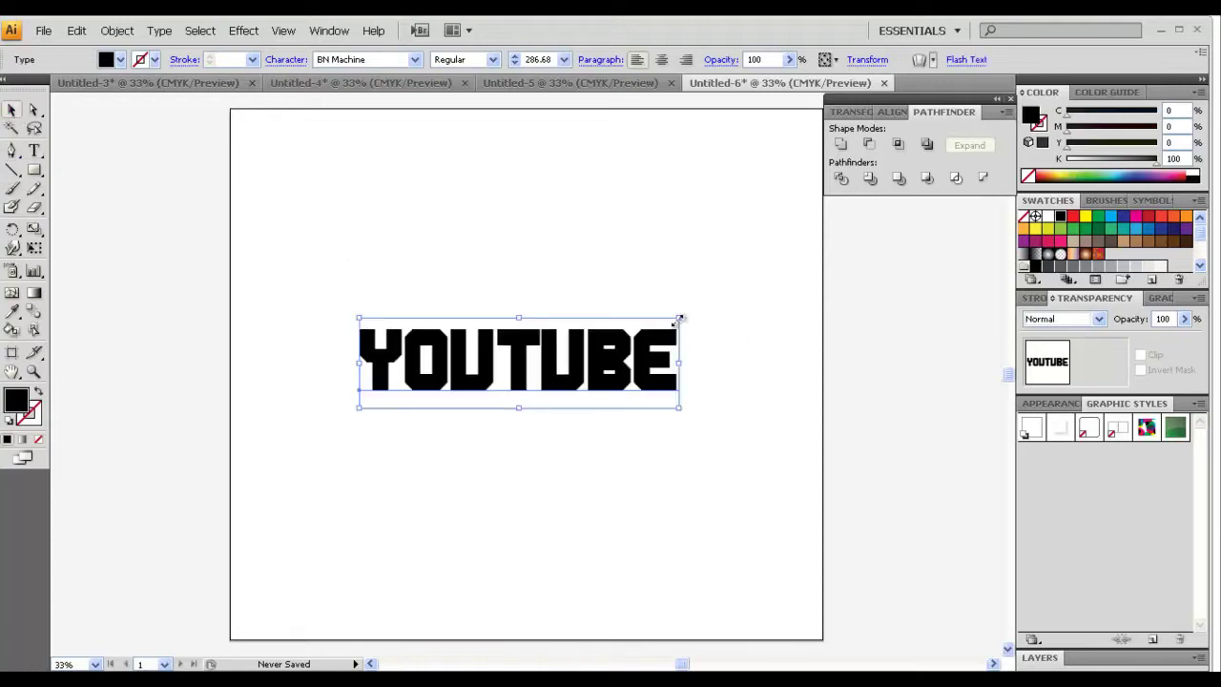
pyautogui.moveTo(679, 318); pyautogui.dragTo(795, 282)
pyautogui.moveTo(638, 324); pyautogui.dragTo(588, 348)
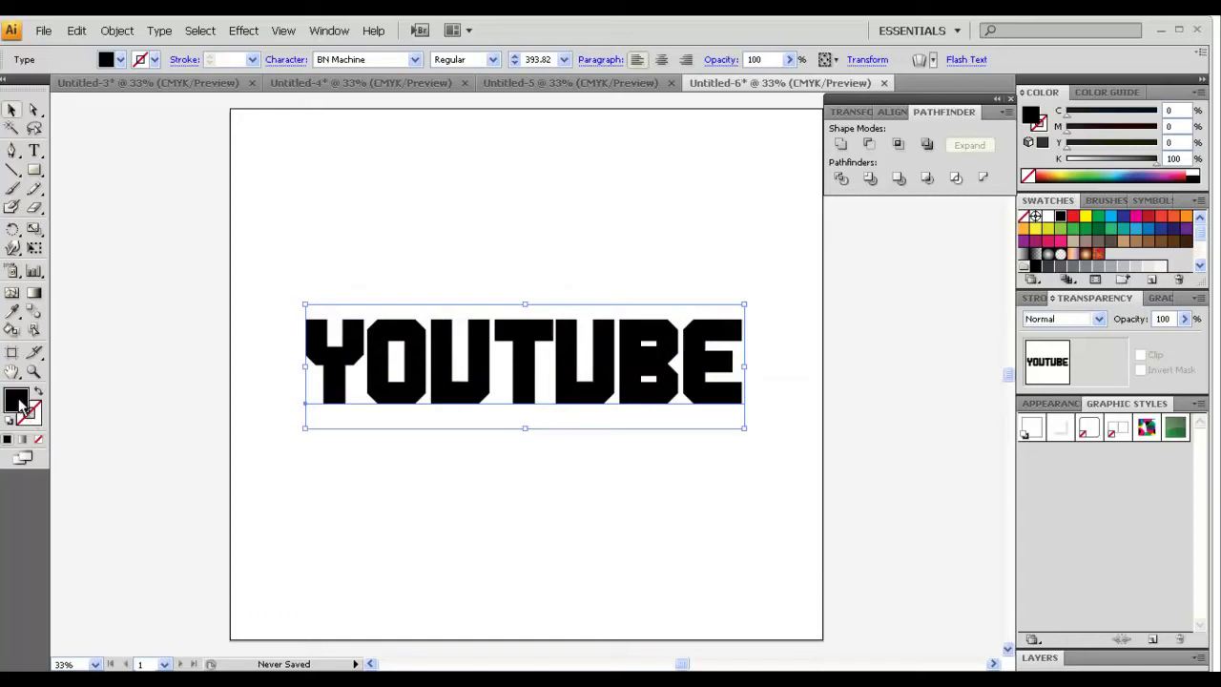
# Set YOUTUBE's character fill to None and add a new black fill in Appearance
pyautogui.click(37, 438)
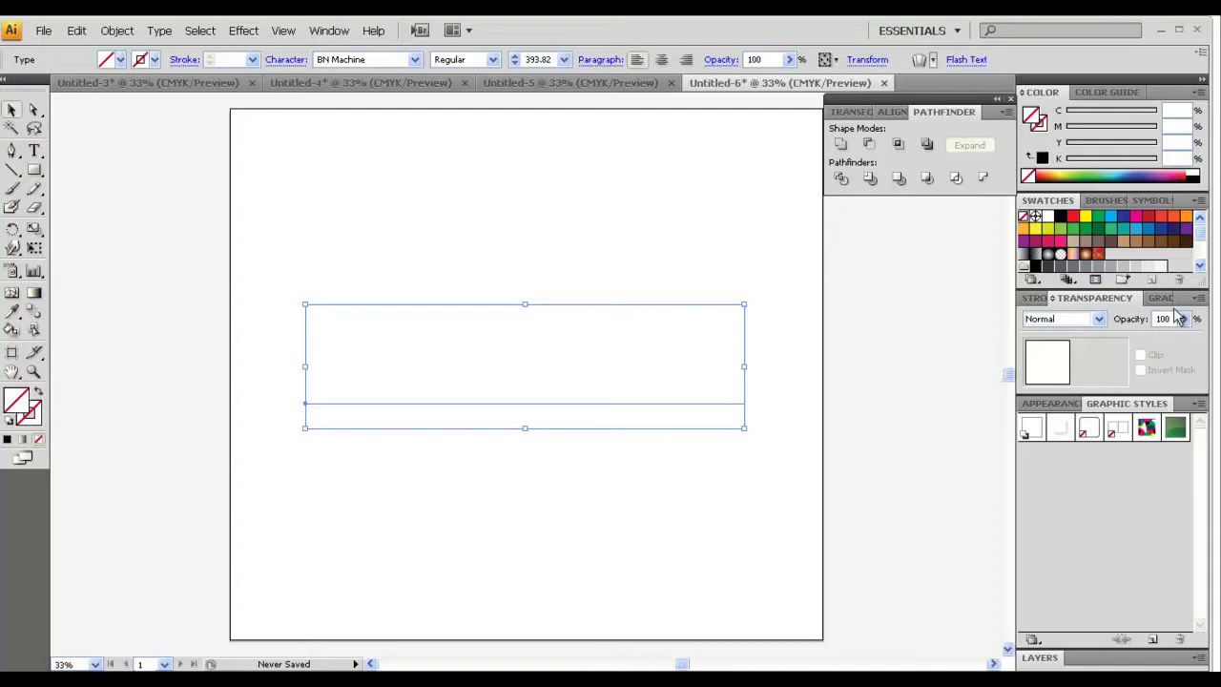
pyautogui.click(1053, 405)
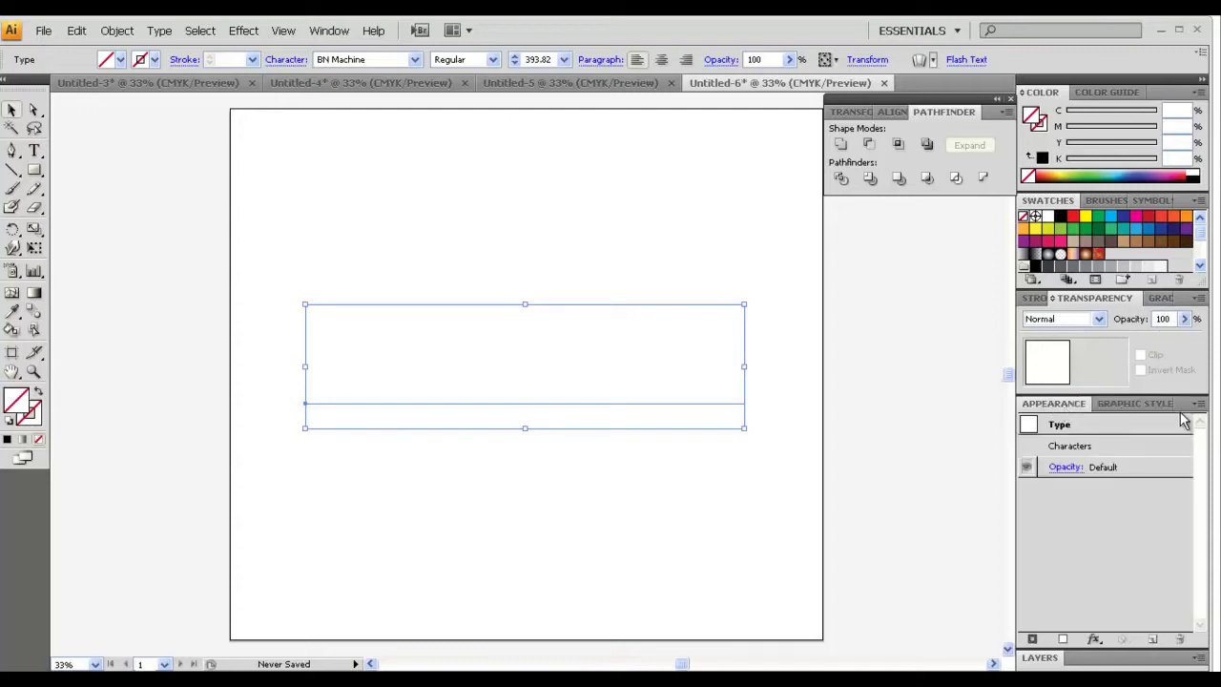
pyautogui.click(1199, 403)
pyautogui.click(1134, 410)
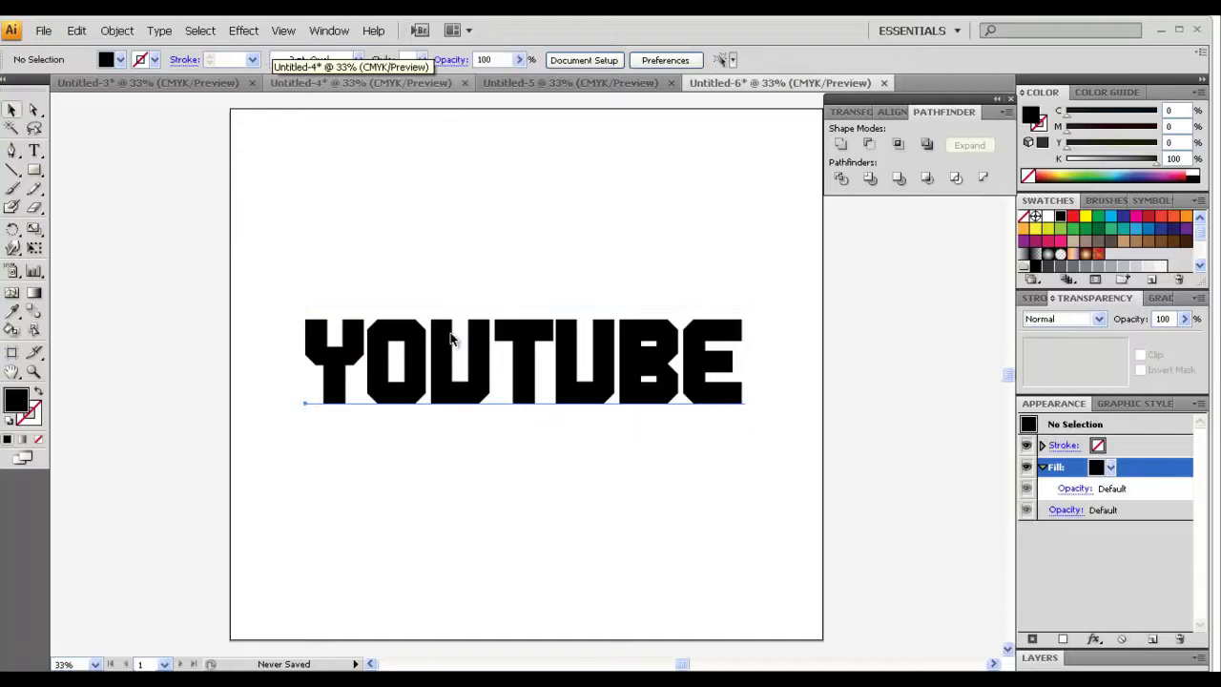
# Apply a Custom Scribble effect with 1 px lines at 45° to the fill, correcting the invalid curviness value
pyautogui.click(240, 34)
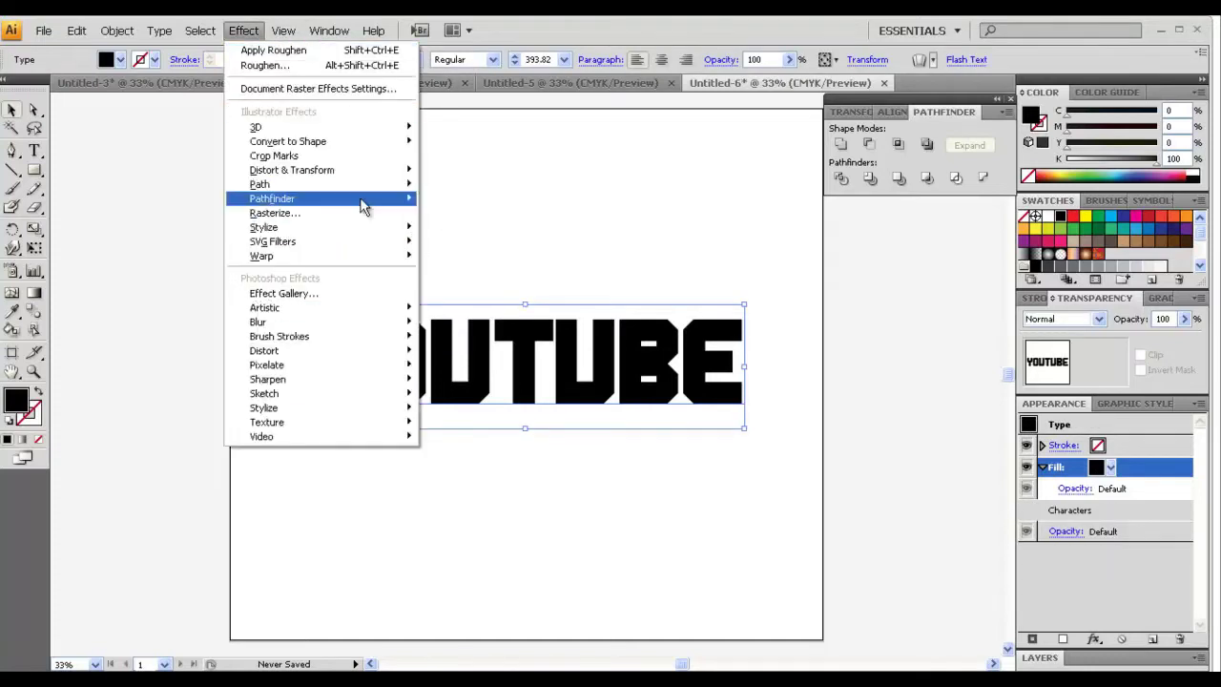
pyautogui.moveTo(264, 227)
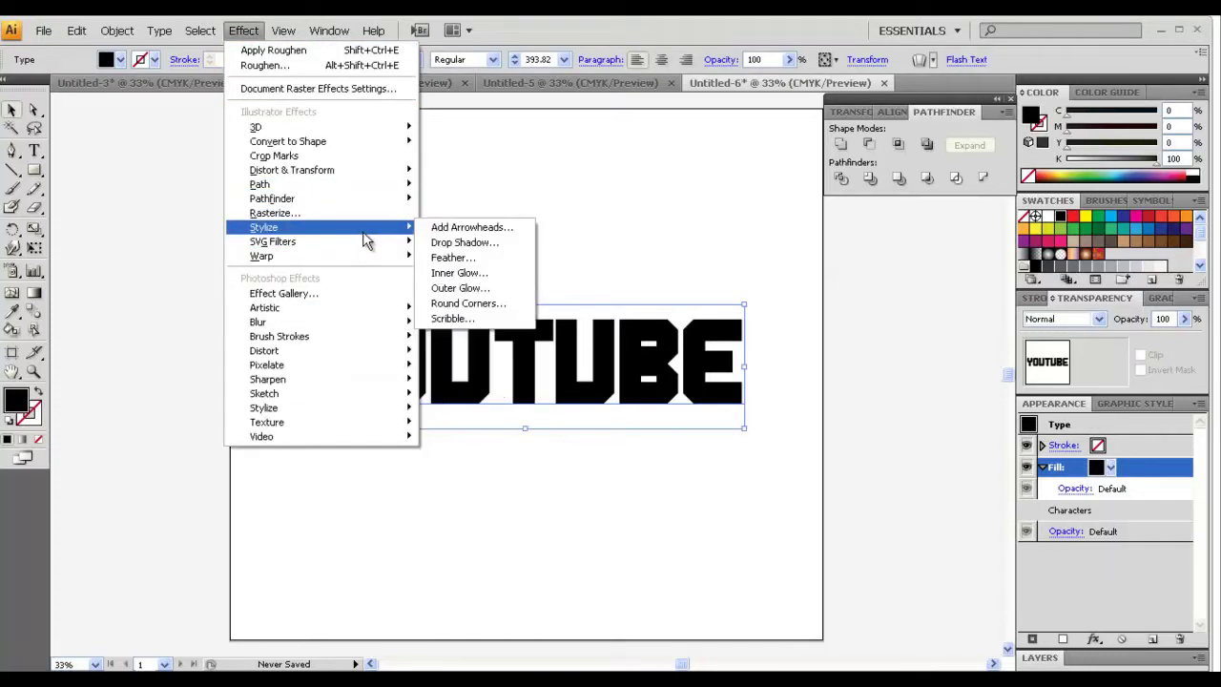
pyautogui.click(465, 321)
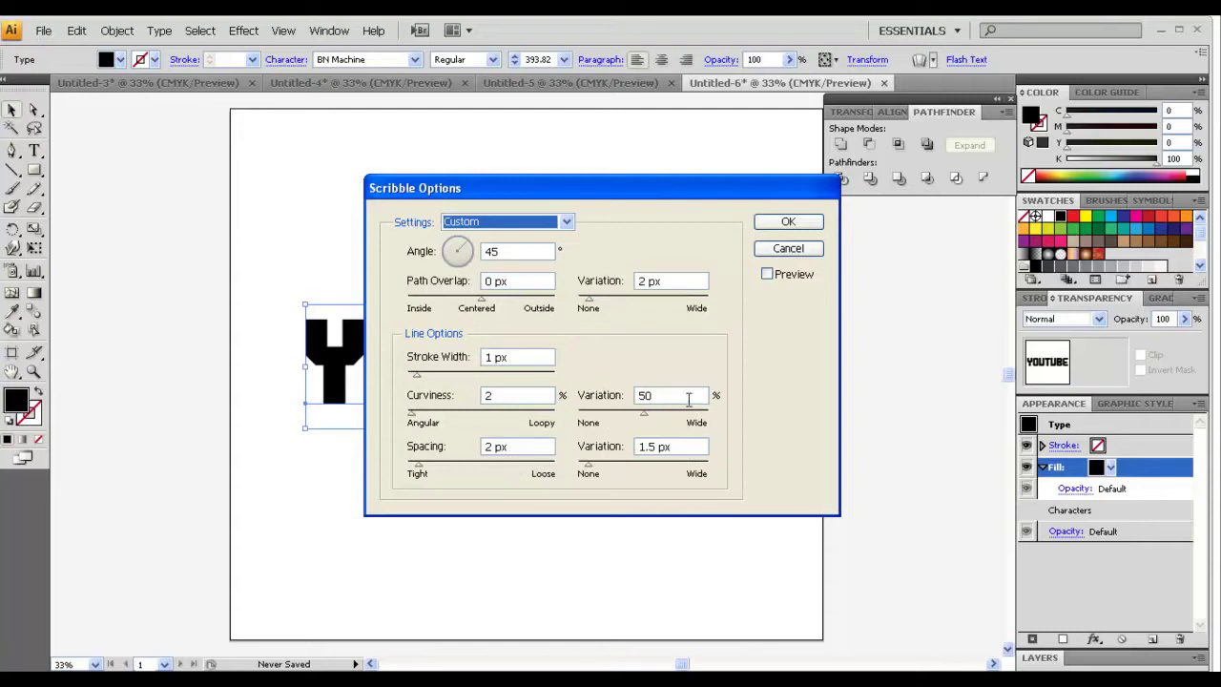
pyautogui.click(686, 396)
pyautogui.write('PX')
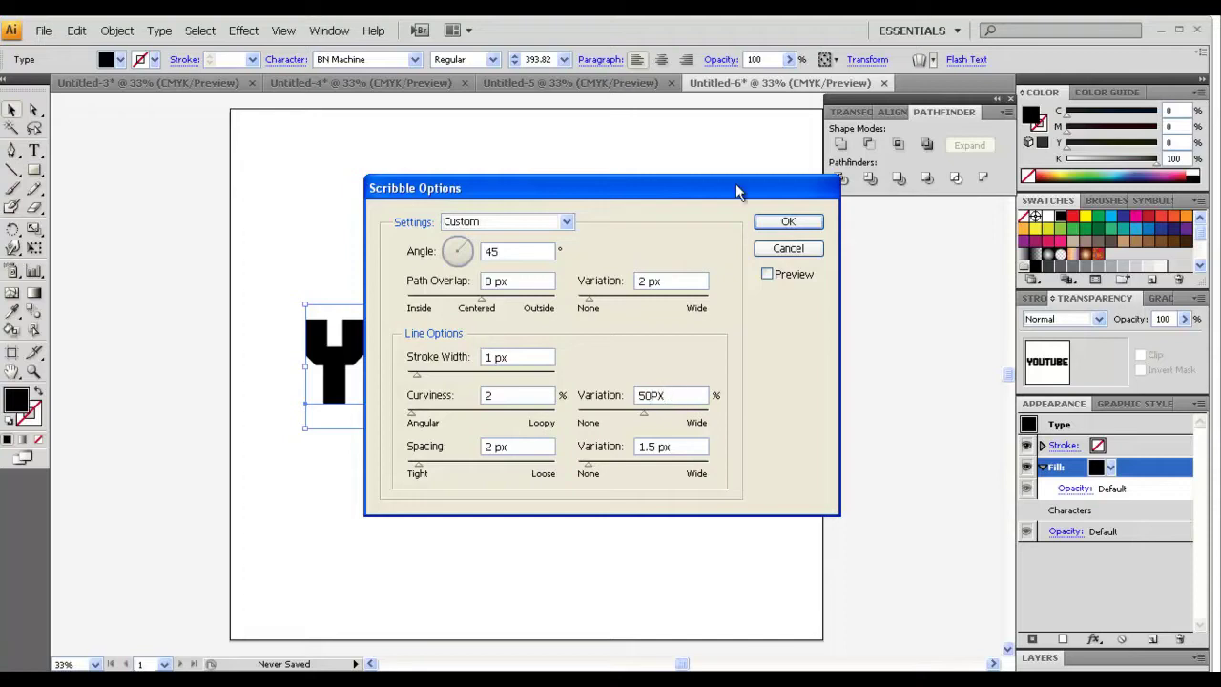
pyautogui.click(783, 226)
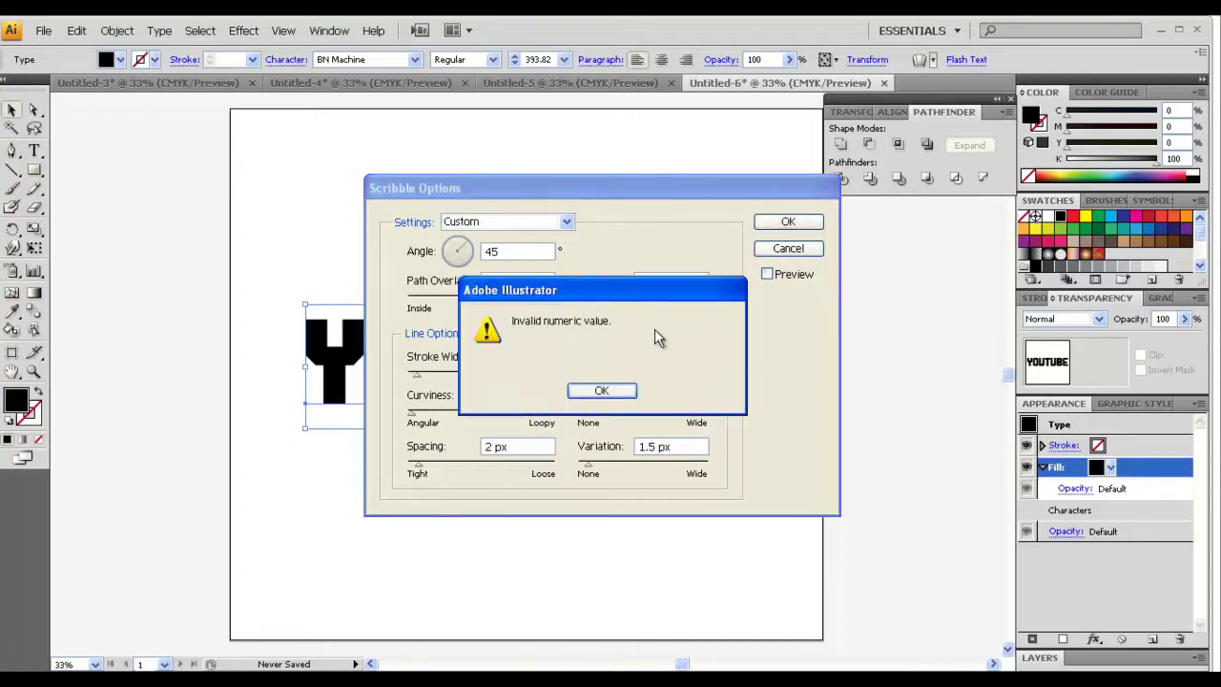
pyautogui.click(601, 390)
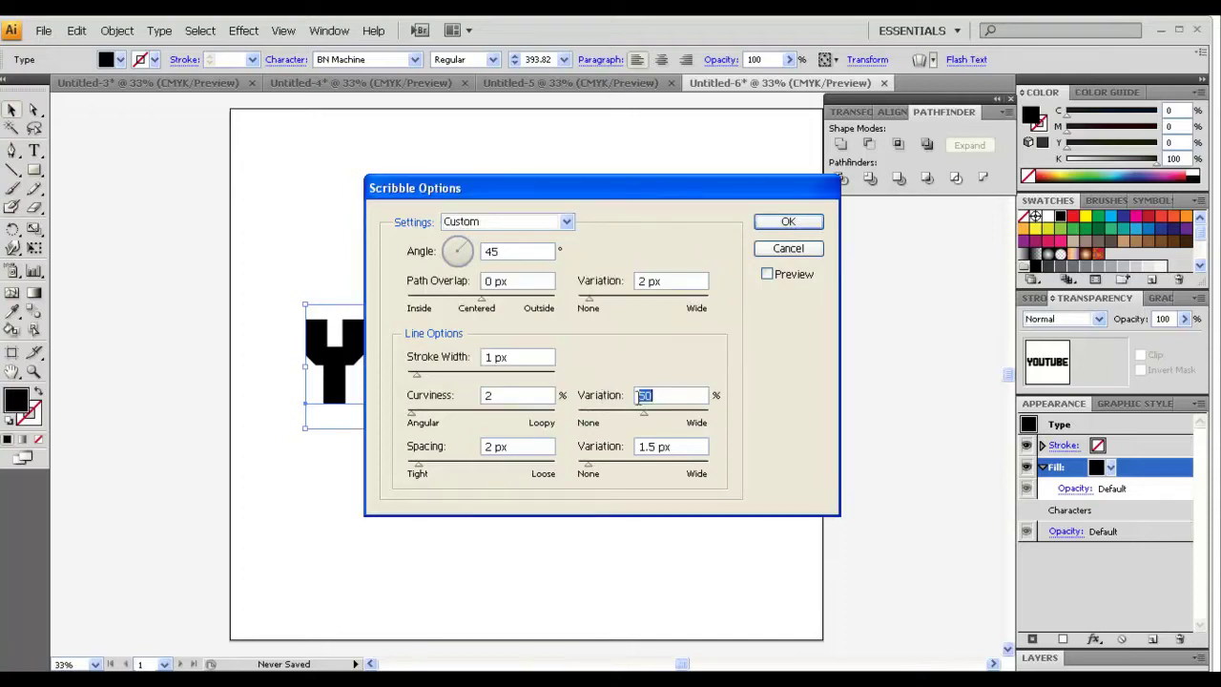
pyautogui.click(788, 226)
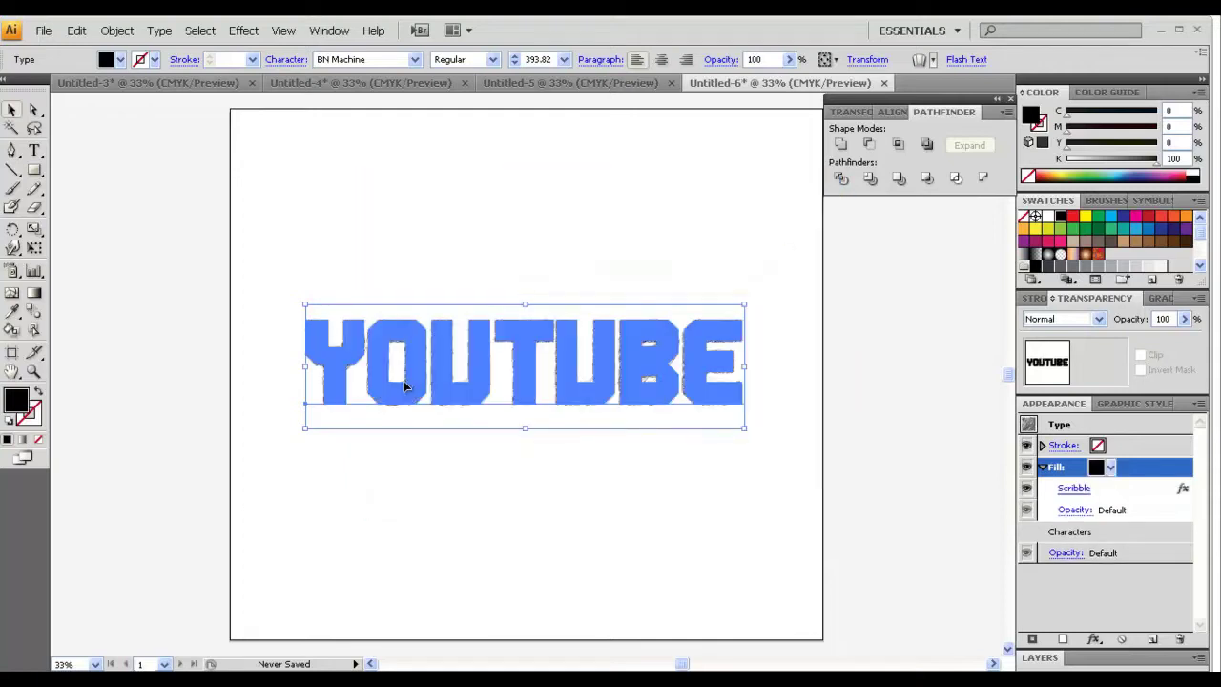
pyautogui.click(633, 489)
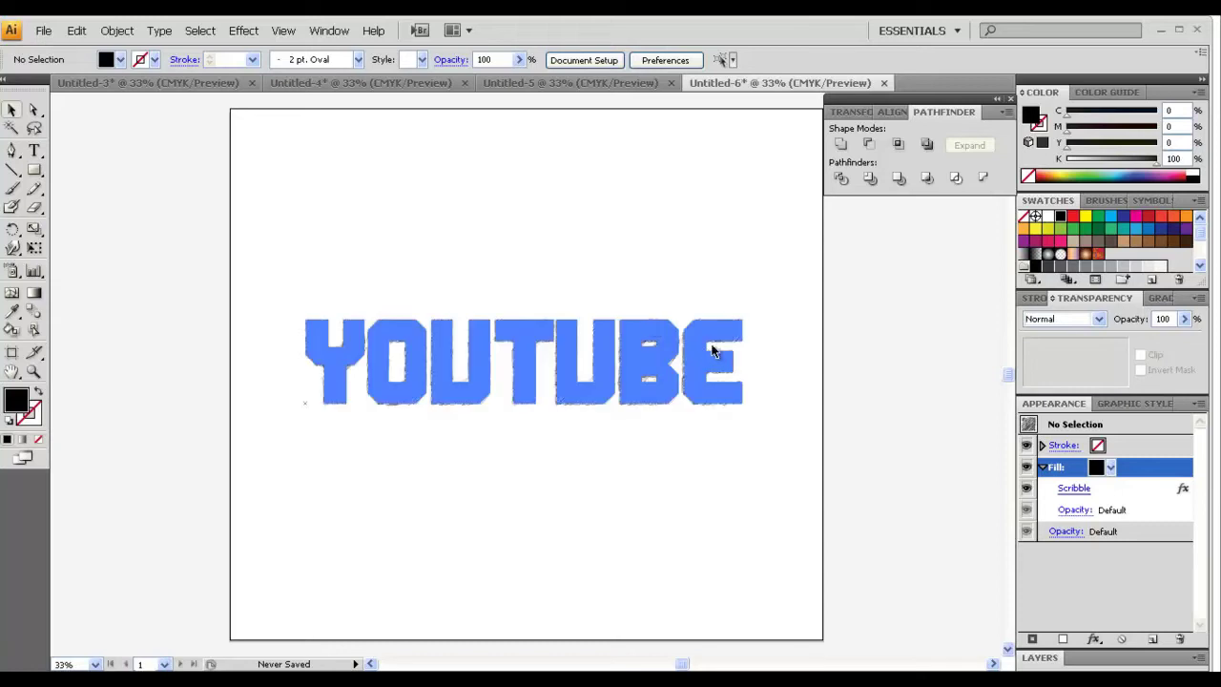
# Give the scribbled YOUTUBE a 4 pt black stroke, then reselect the text
pyautogui.click(645, 382)
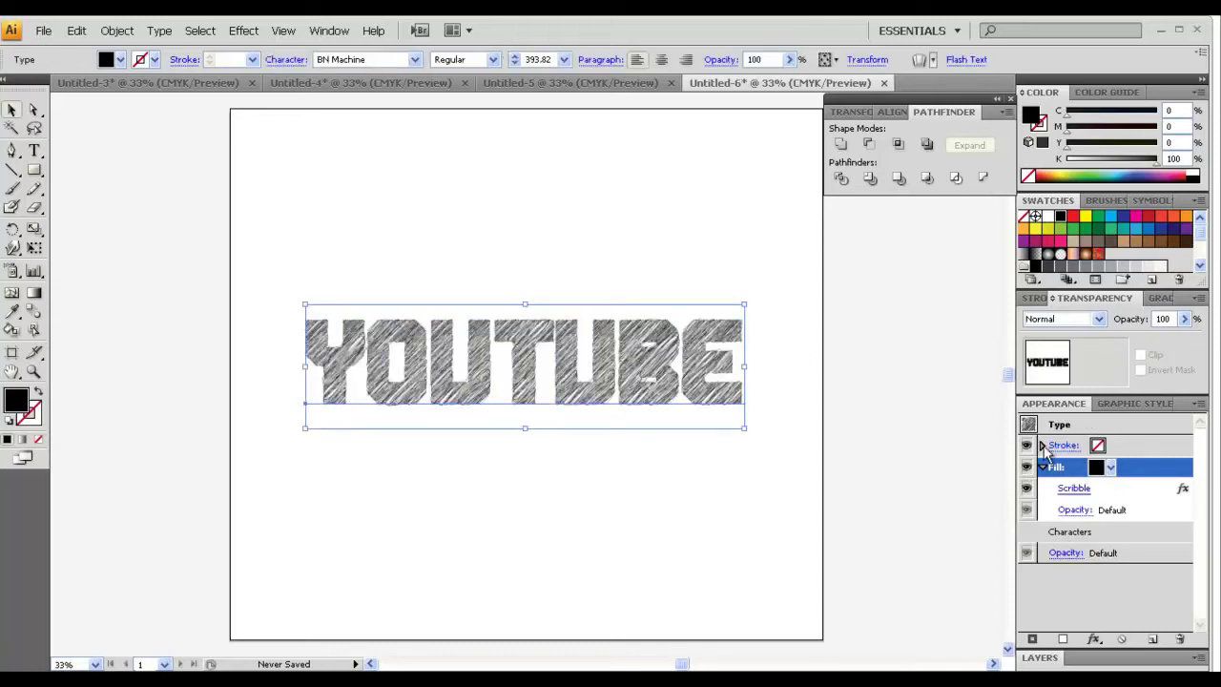
pyautogui.click(1042, 446)
pyautogui.click(1099, 448)
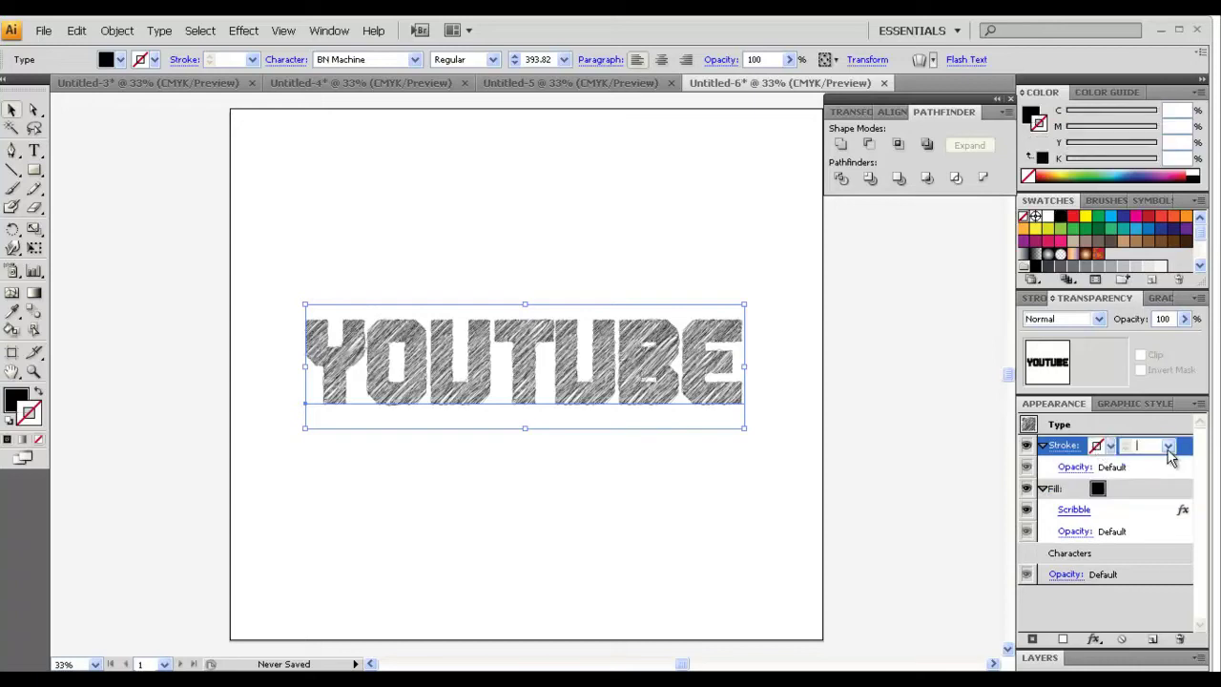
pyautogui.click(1167, 448)
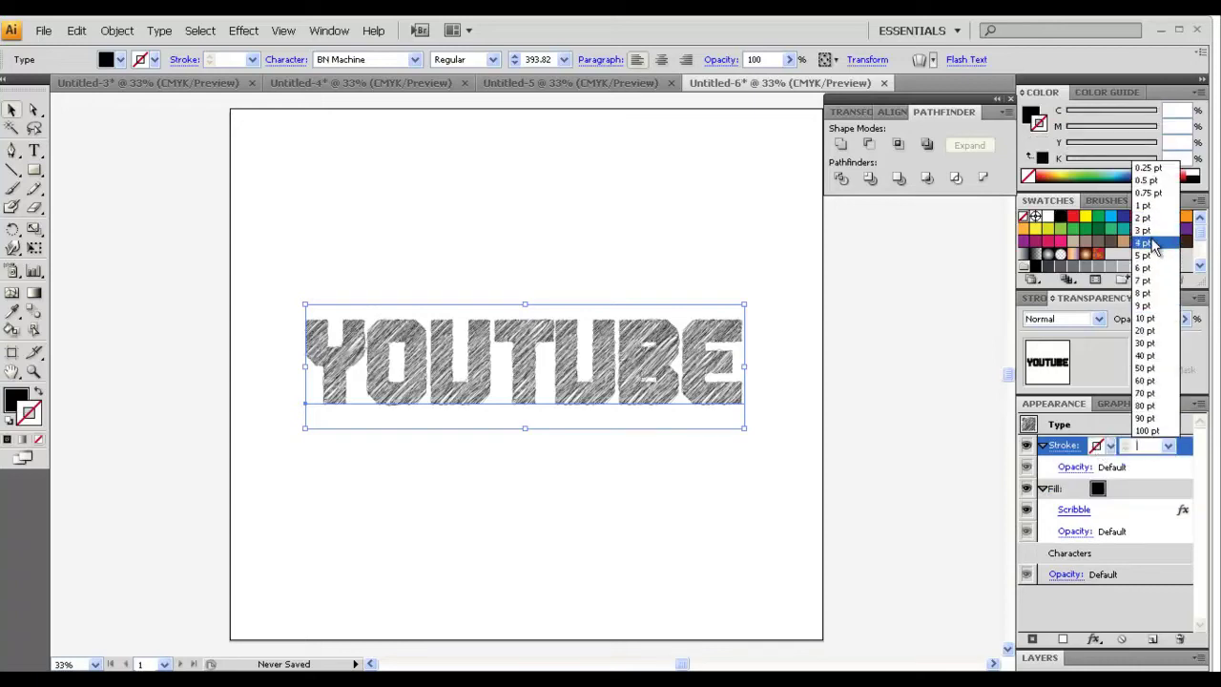
pyautogui.click(1149, 245)
pyautogui.click(611, 610)
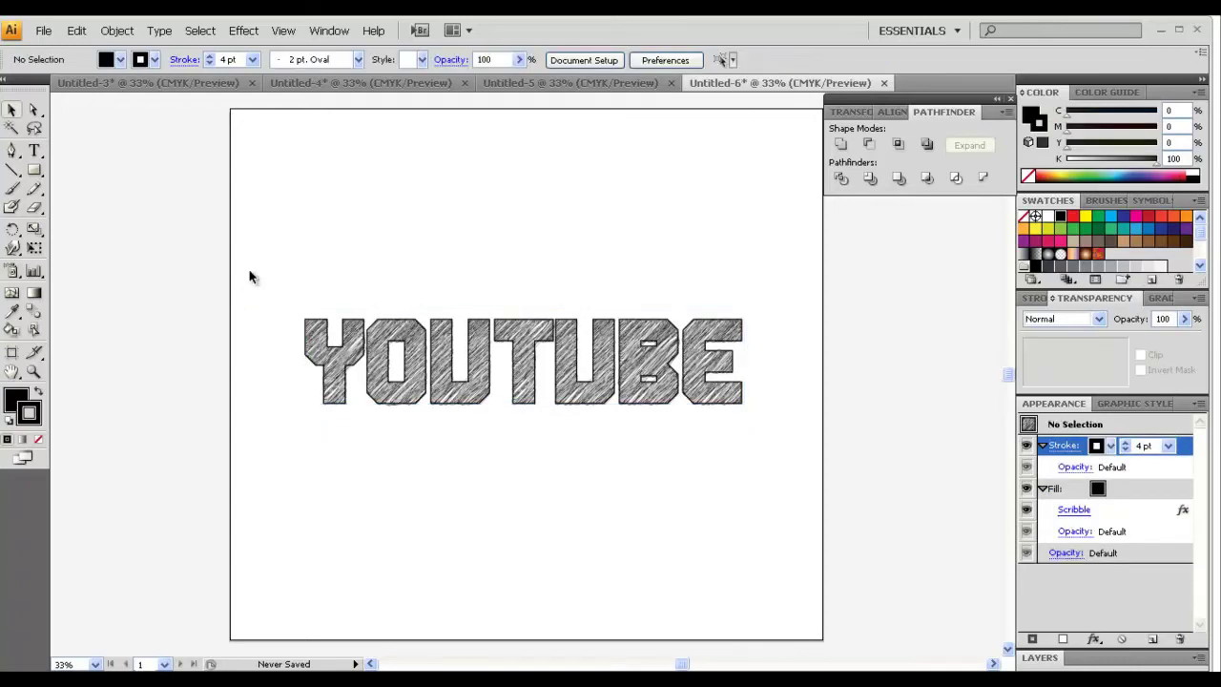
pyautogui.moveTo(250, 276); pyautogui.dragTo(765, 435)
pyautogui.moveTo(243, 236); pyautogui.dragTo(809, 461)
pyautogui.click(243, 31)
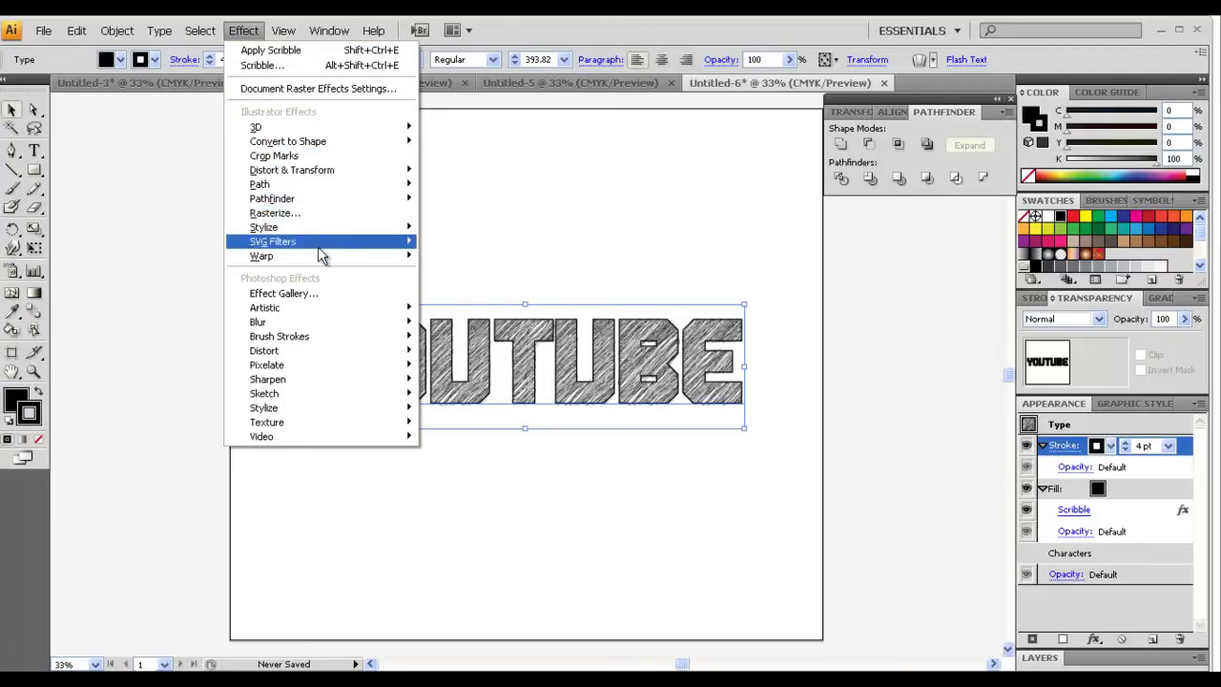
pyautogui.moveTo(292, 170)
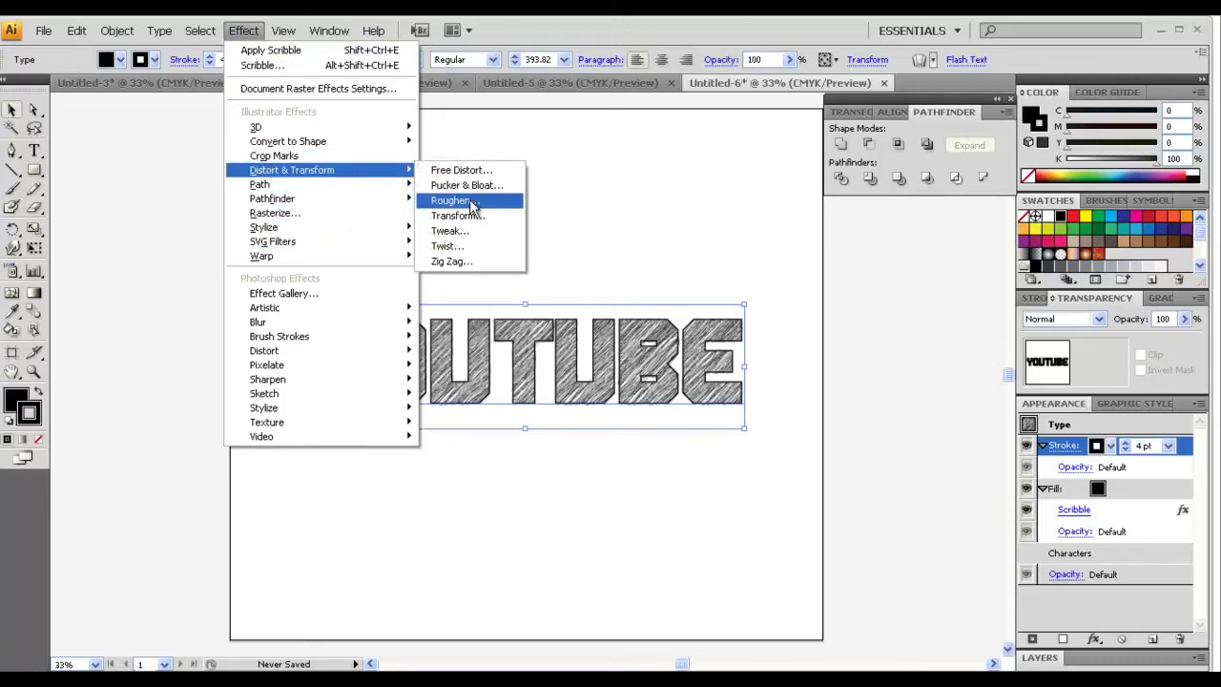
# Apply Roughen to YOUTUBE's outline, redoing it with an adjusted size after an undo
pyautogui.click(472, 202)
pyautogui.click(715, 286)
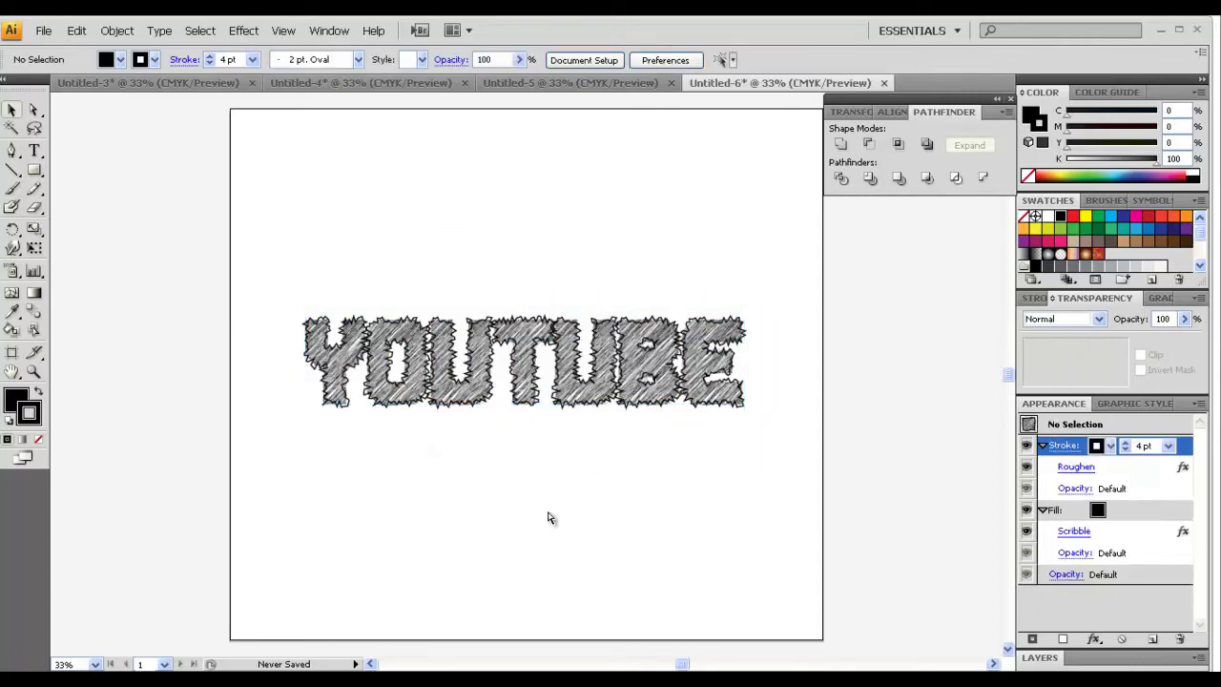
pyautogui.hotkey('ctrl', 'z')
pyautogui.click(244, 29)
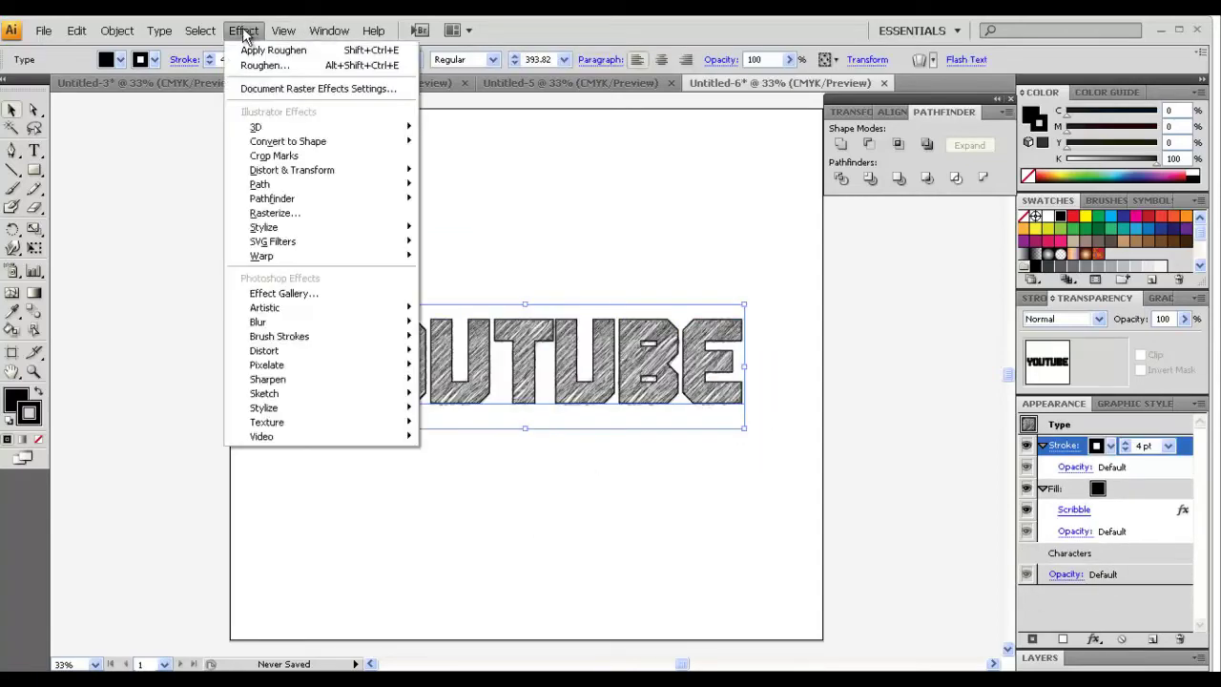
pyautogui.click(276, 63)
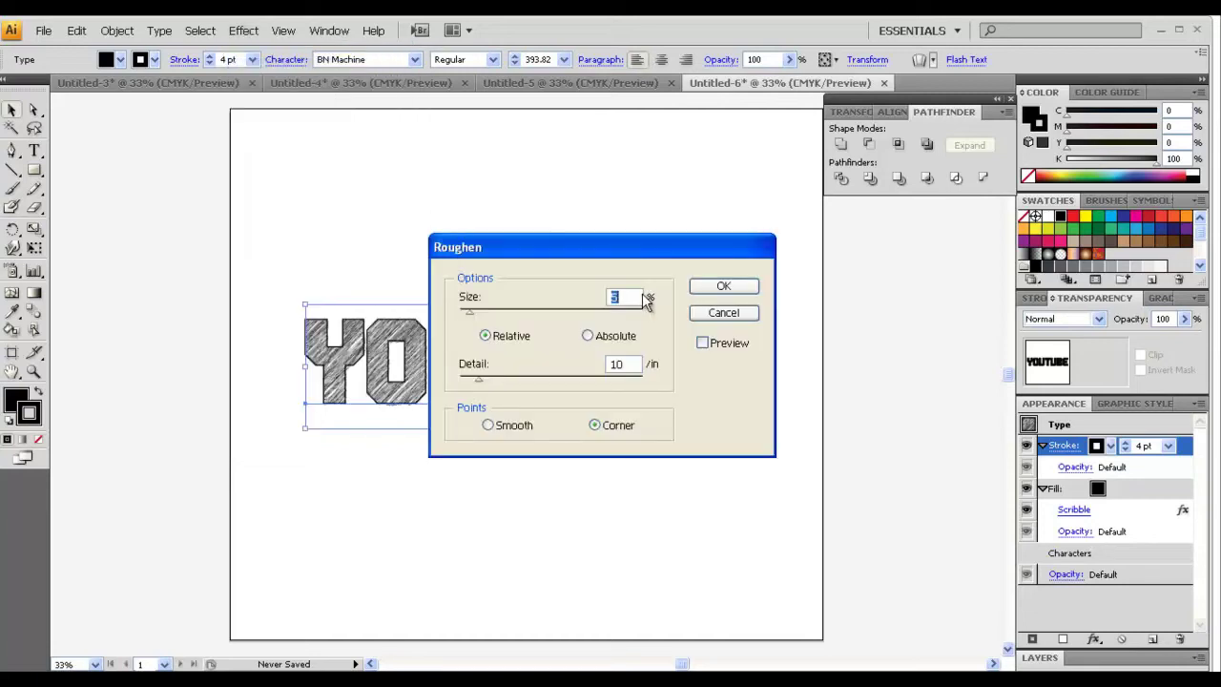
pyautogui.click(717, 285)
pyautogui.click(501, 497)
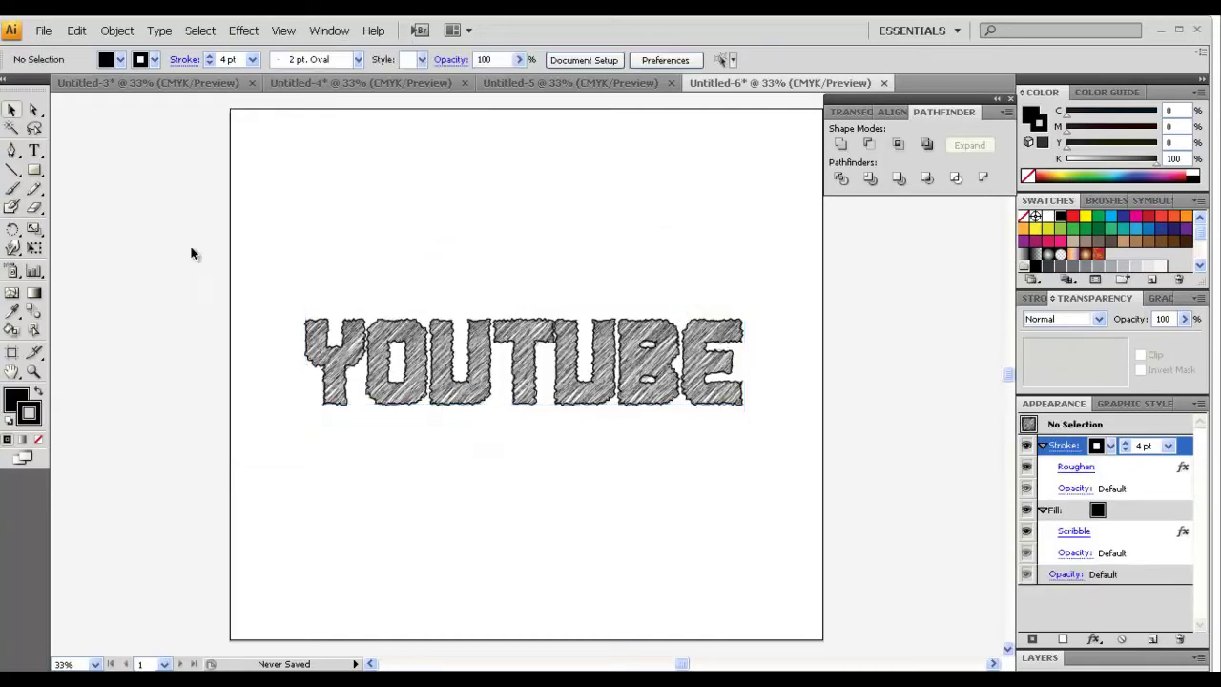
pyautogui.moveTo(246, 229); pyautogui.dragTo(769, 505)
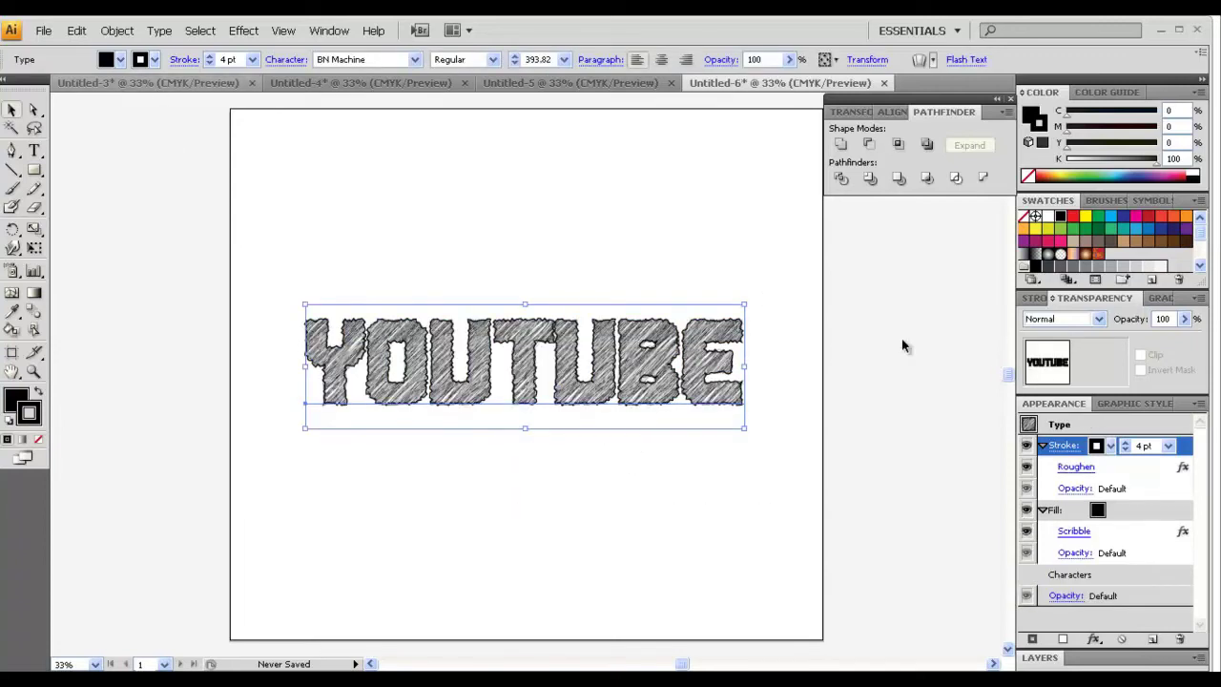
# Save YOUTUBE's scribble-and-roughen look as a new graphic style, then view Untitled-4
pyautogui.click(1126, 404)
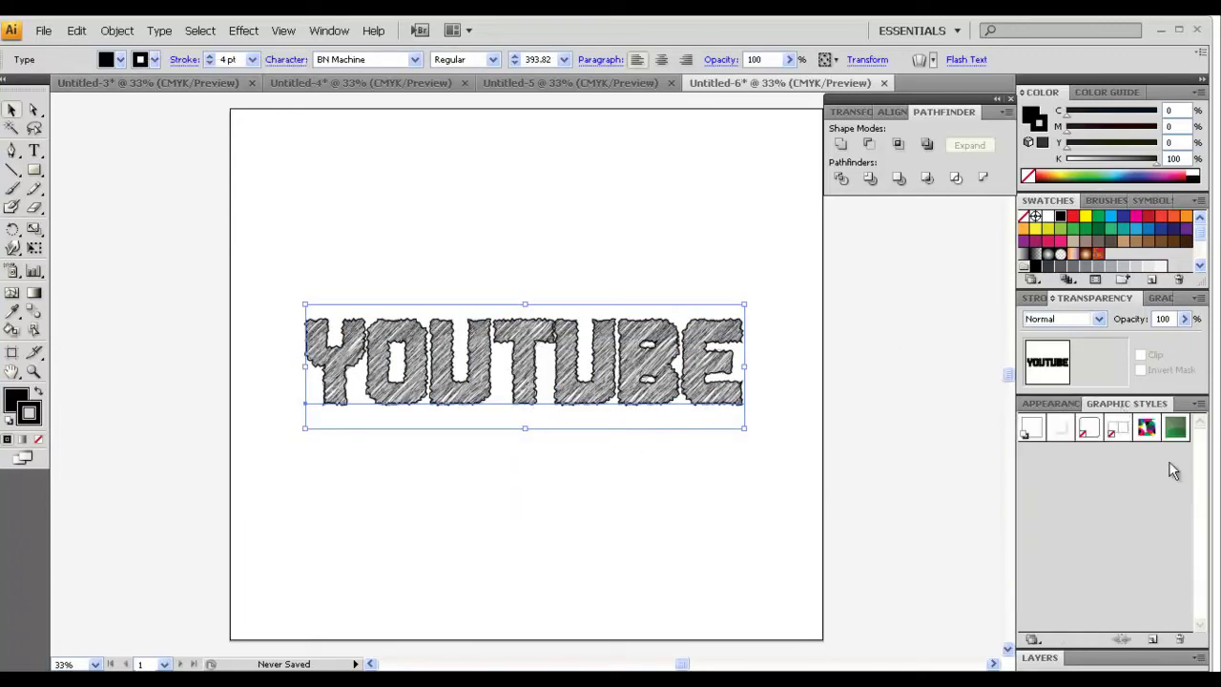
pyautogui.click(1153, 639)
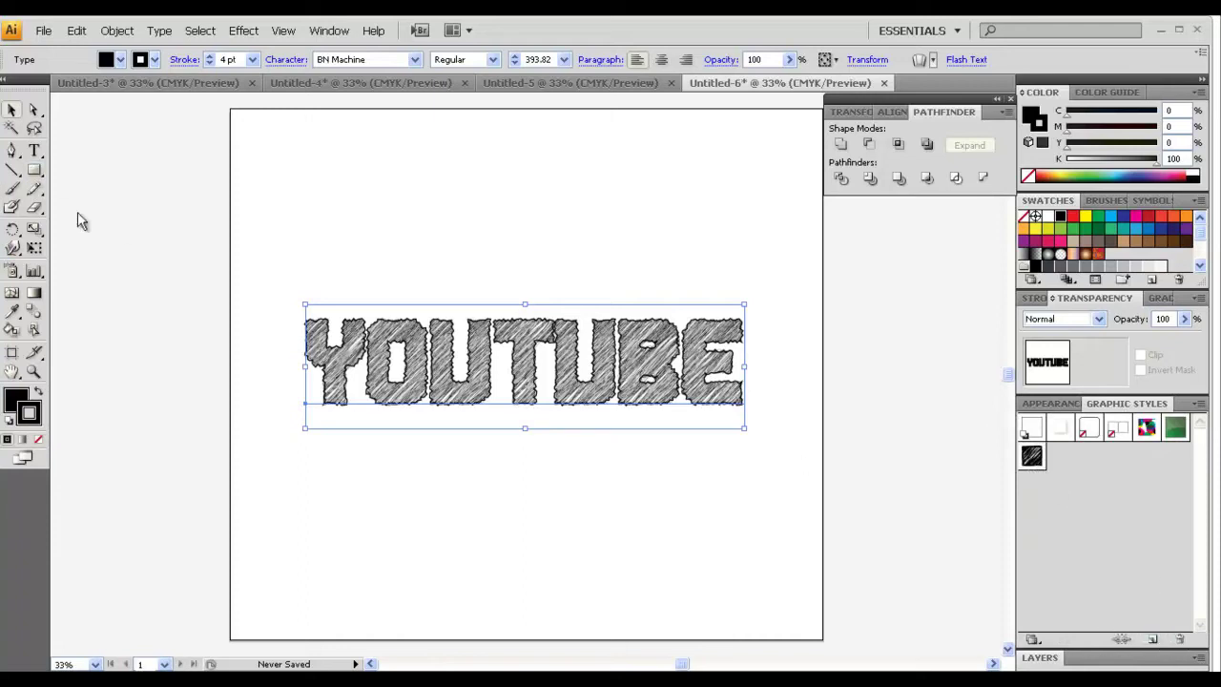
pyautogui.click(365, 84)
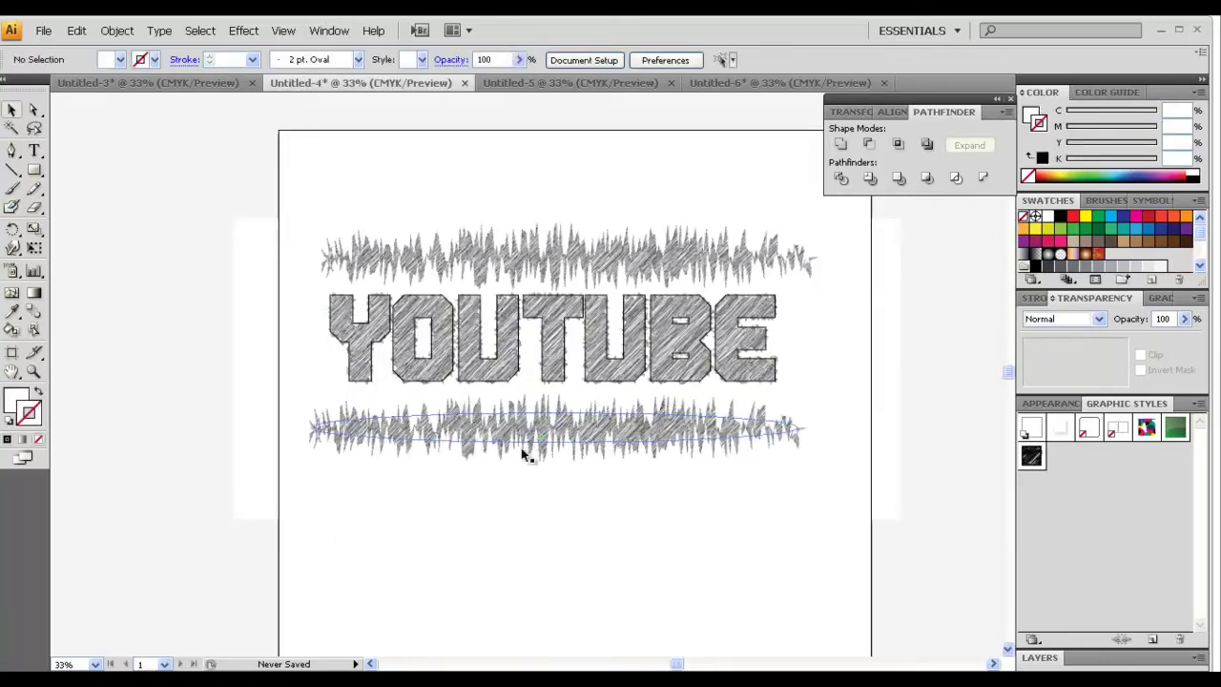
# In Untitled-6, draw a long thin ellipse above YOUTUBE and apply the saved scribble style
pyautogui.click(697, 84)
pyautogui.click(34, 170)
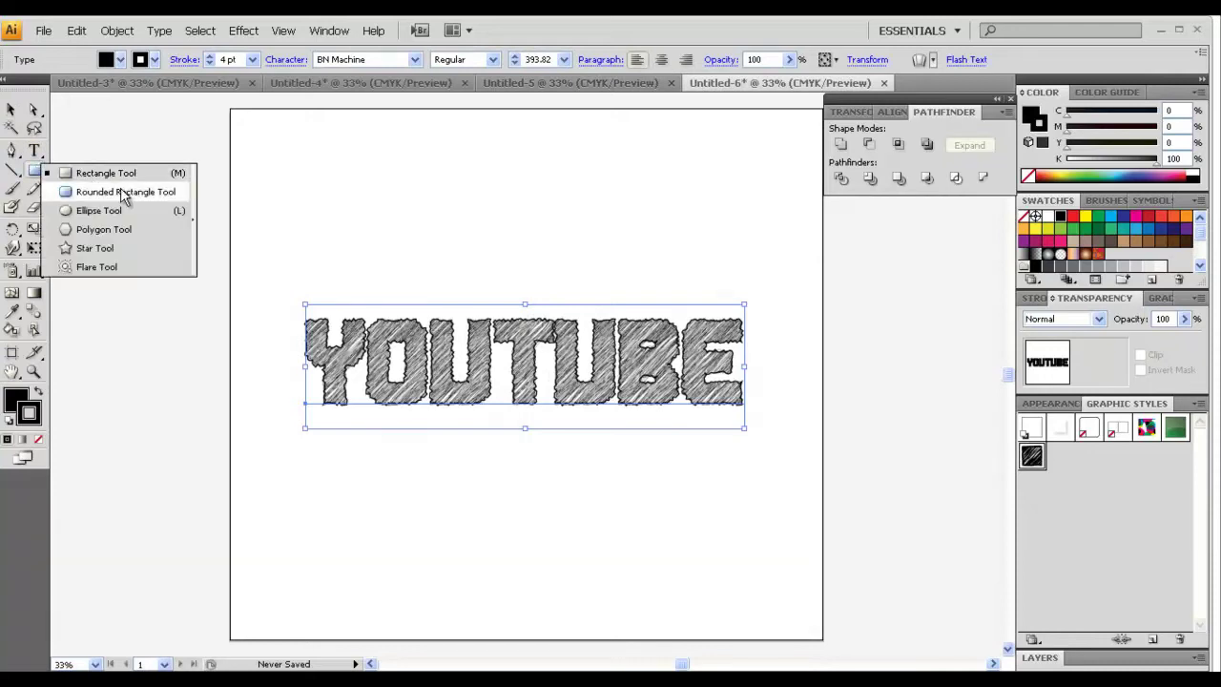
pyautogui.click(103, 209)
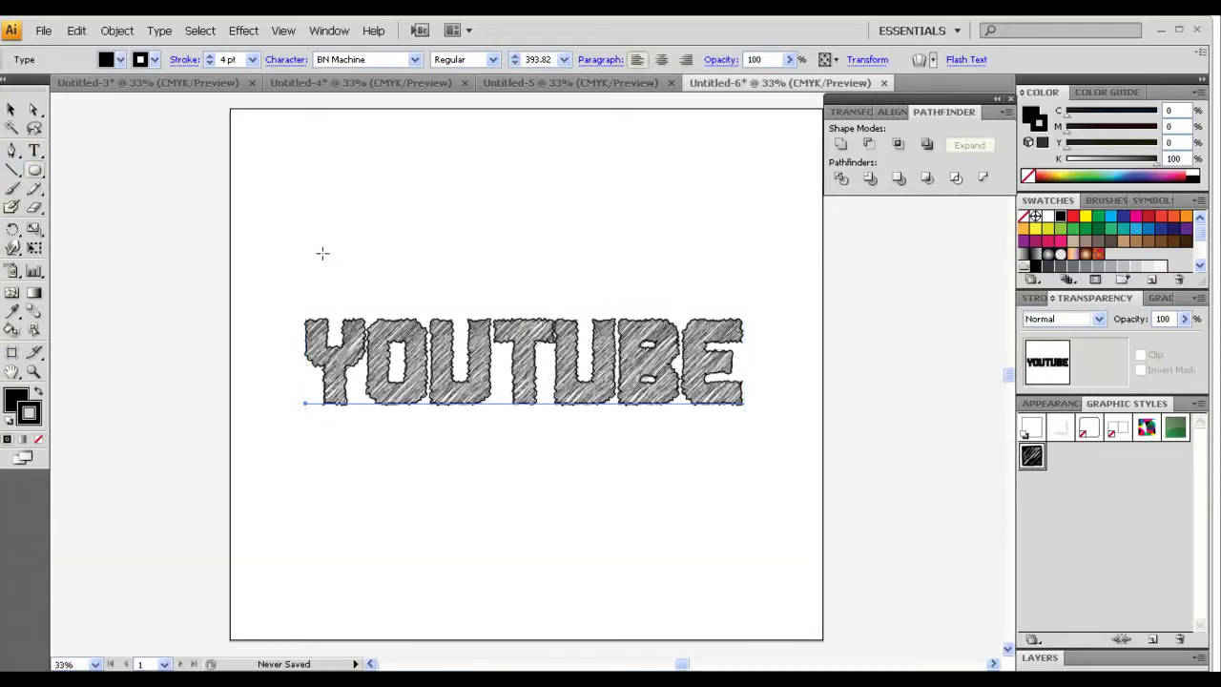
pyautogui.moveTo(314, 244); pyautogui.dragTo(732, 273)
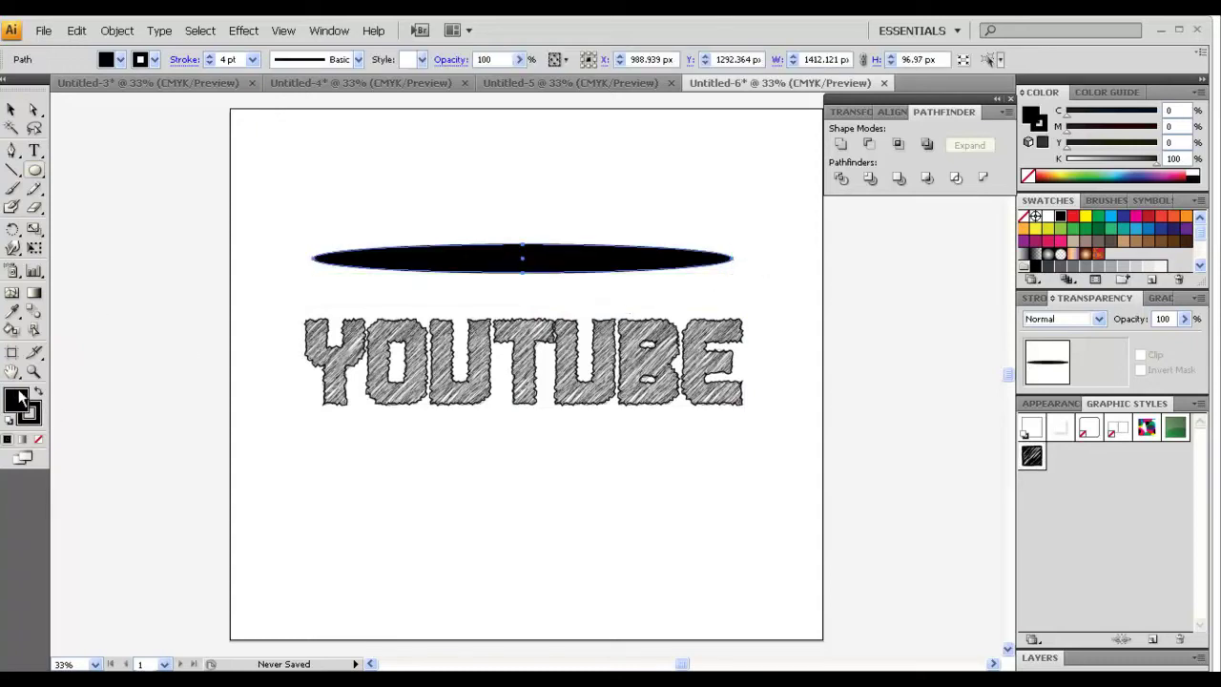
pyautogui.press('/')
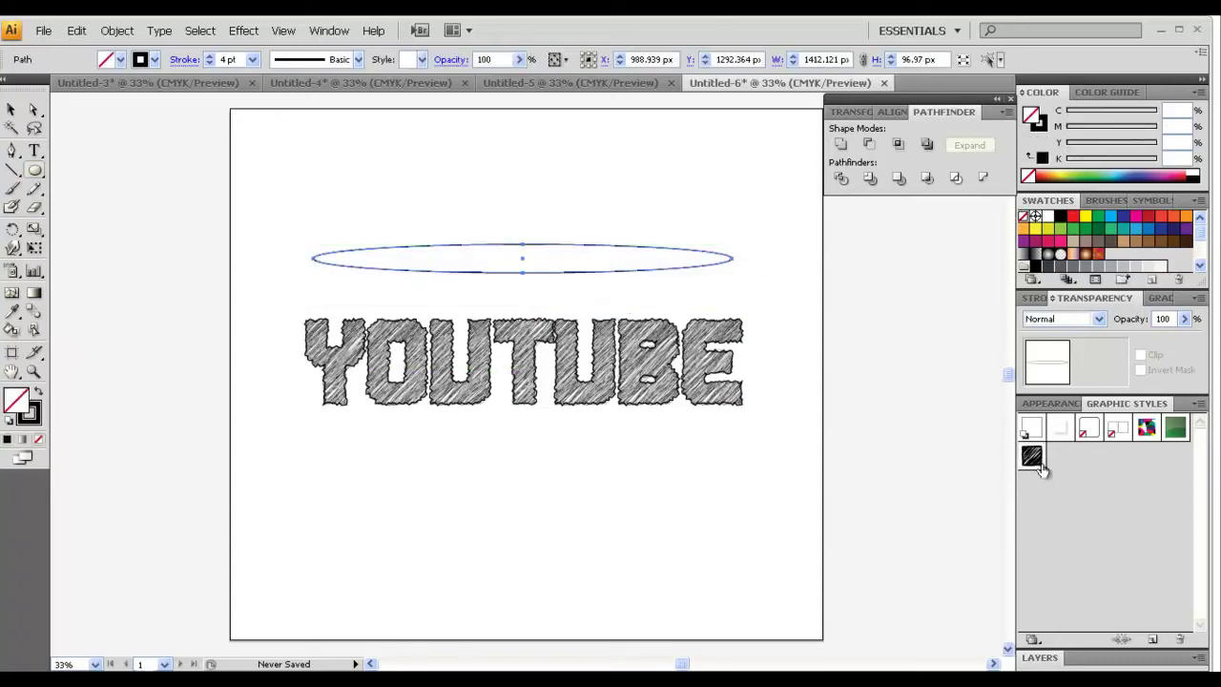
pyautogui.click(1032, 457)
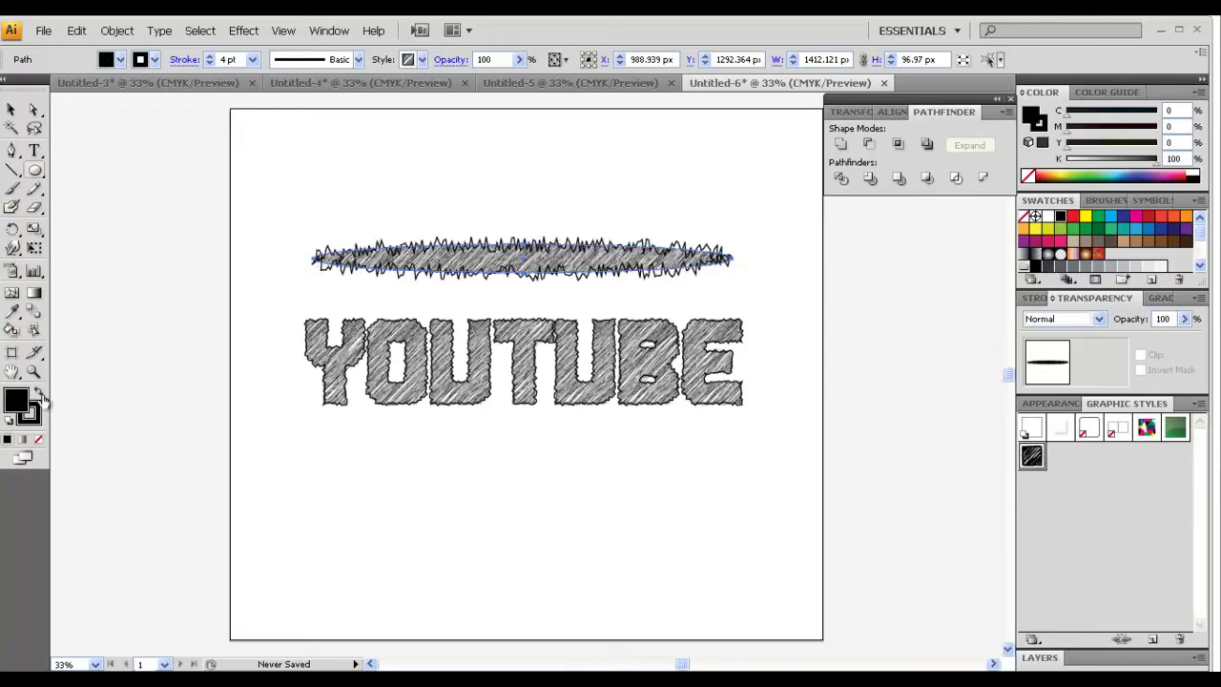
# Test removing the ellipse's scribble fill and jagged outline, then delete the ellipse
pyautogui.press('/')
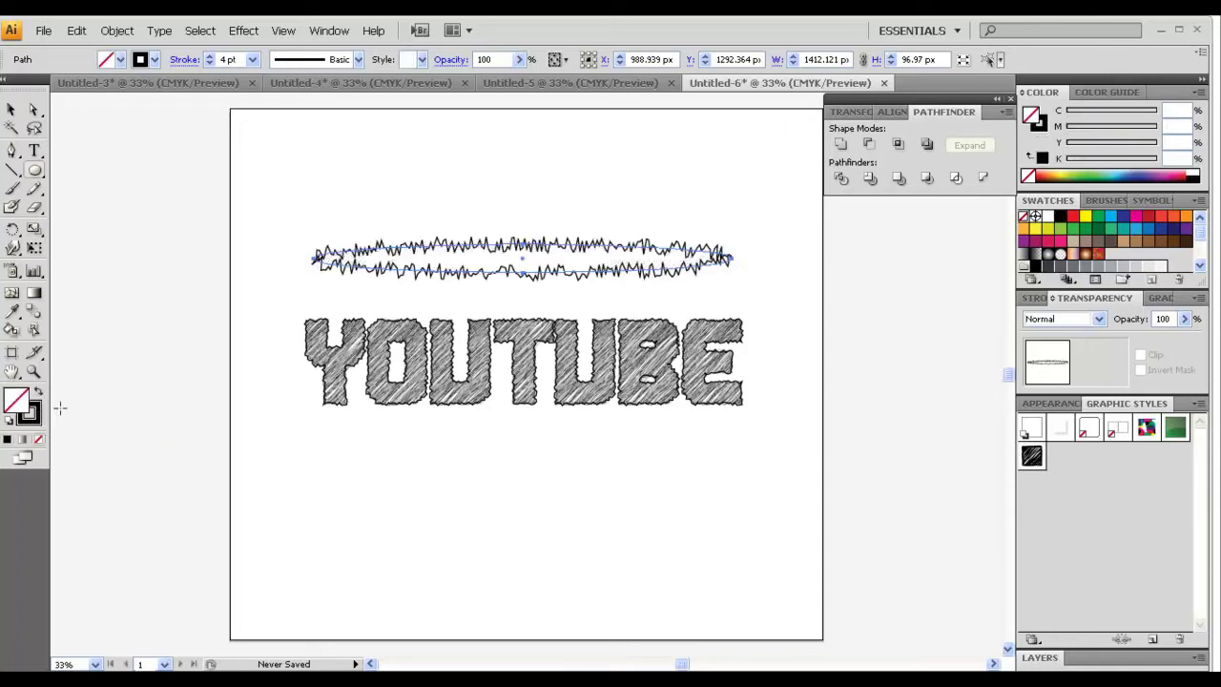
pyautogui.hotkey('ctrl', 'z')
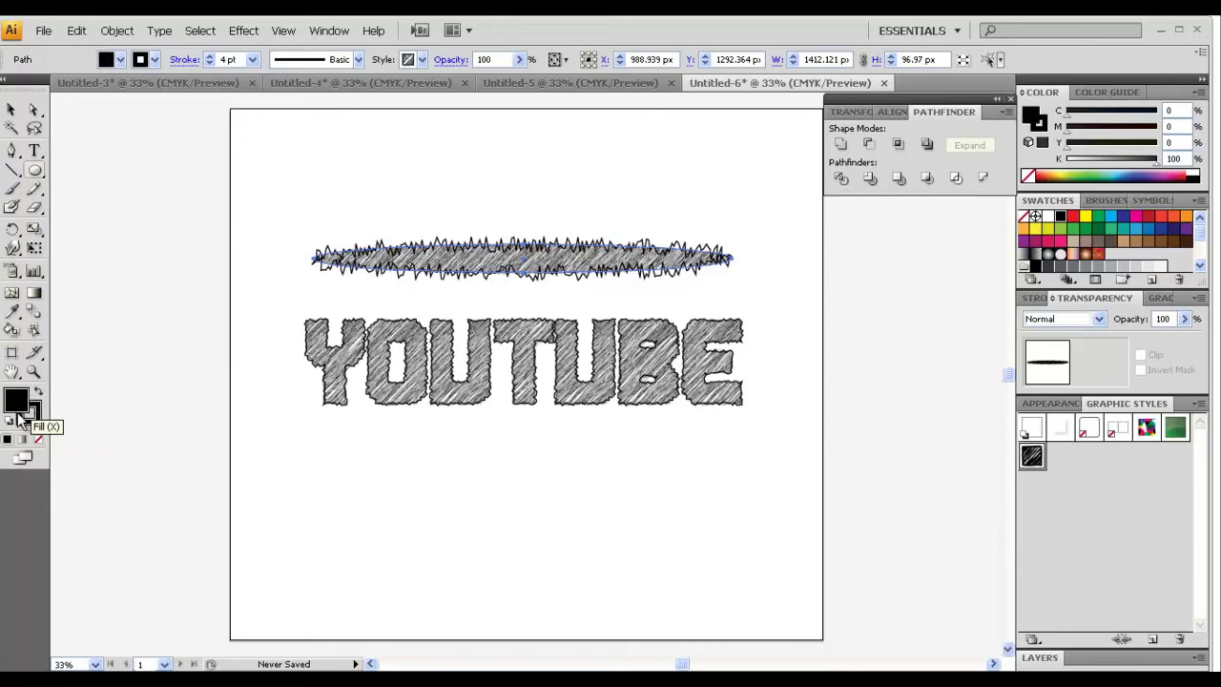
pyautogui.press('/')
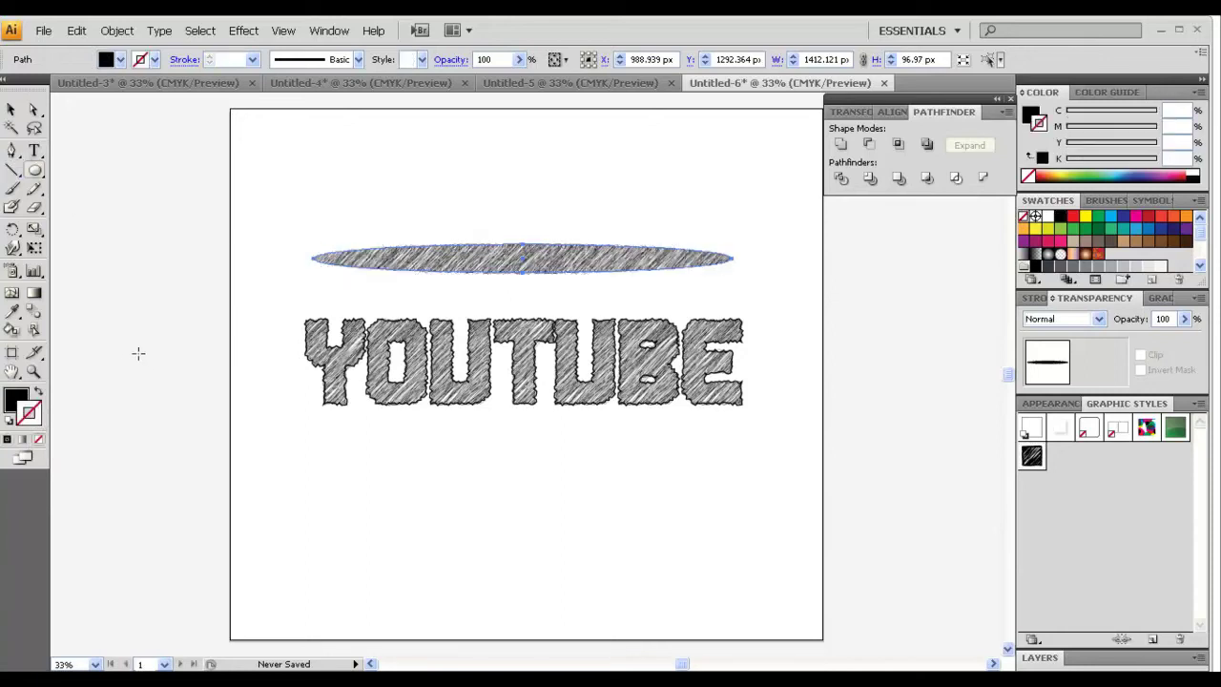
pyautogui.hotkey('ctrl', 'z')
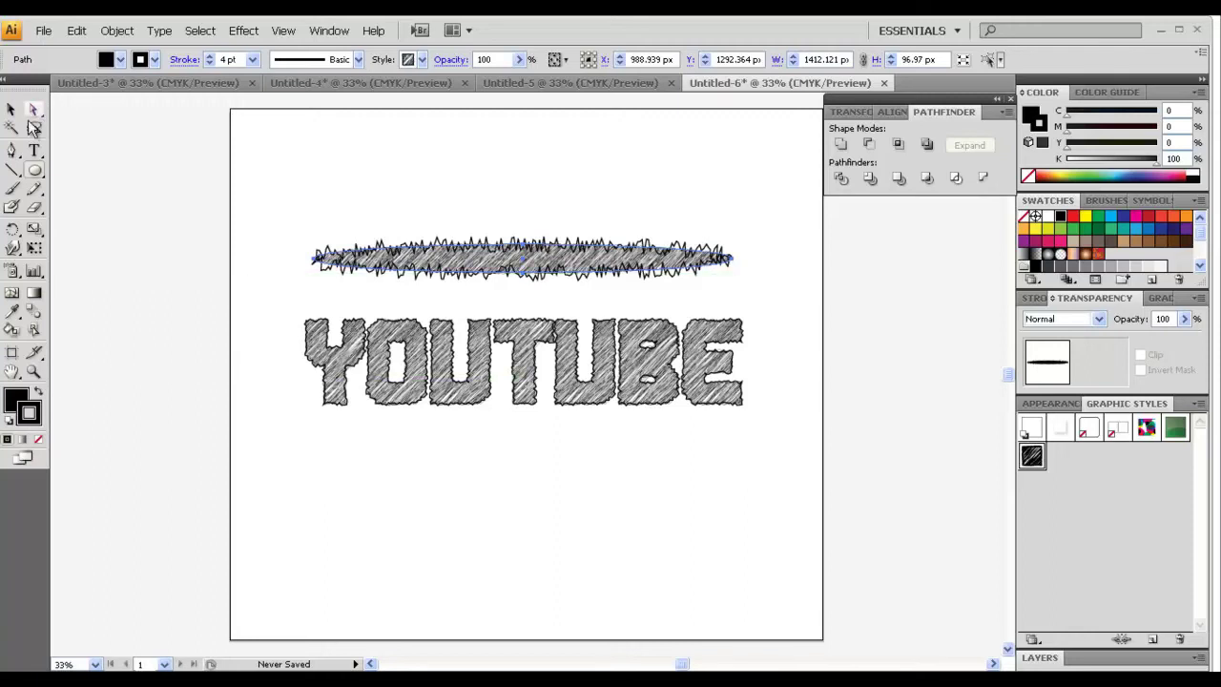
pyautogui.click(12, 110)
pyautogui.click(455, 533)
pyautogui.click(595, 259)
pyautogui.press('Delete')
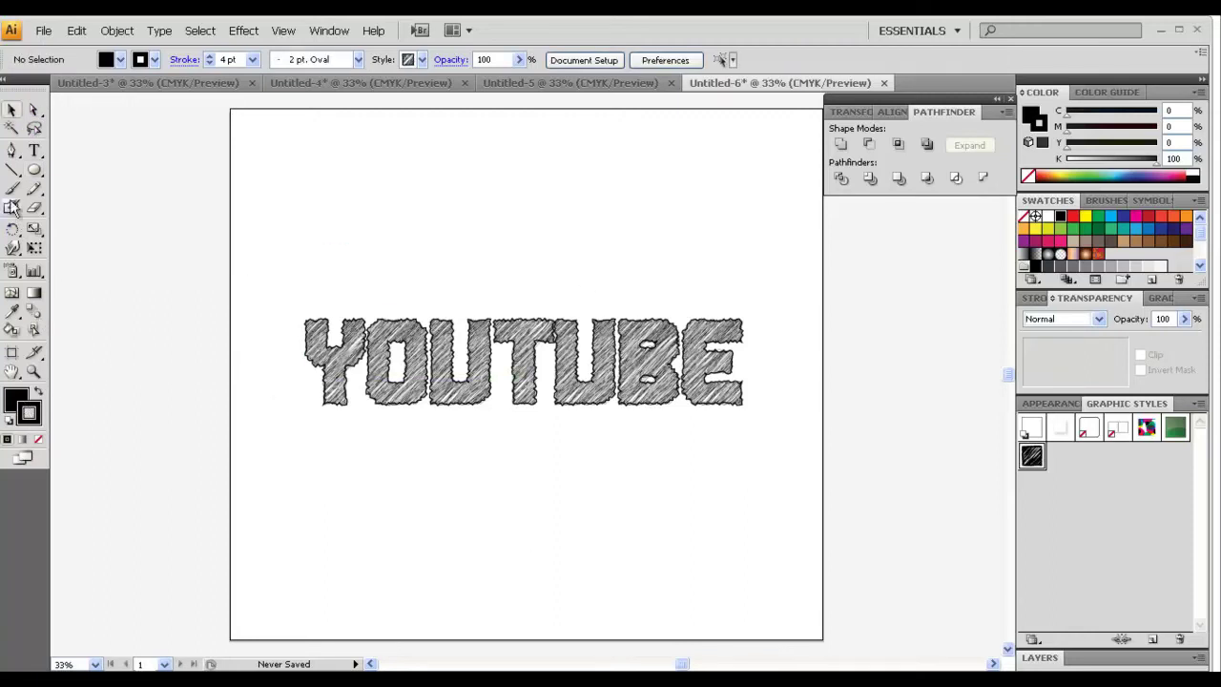
# Draw a straight Pen line above YOUTUBE and give it the saved scribble style
pyautogui.click(12, 151)
pyautogui.click(342, 278)
pyautogui.click(704, 277)
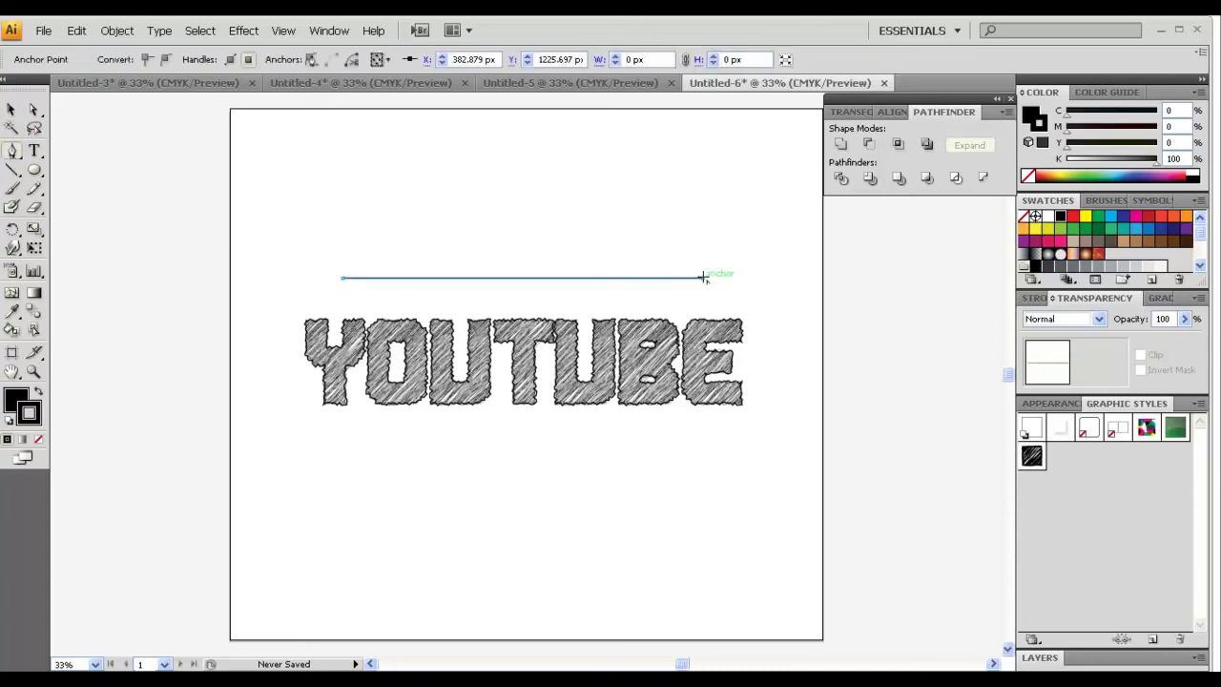
pyautogui.click(10, 110)
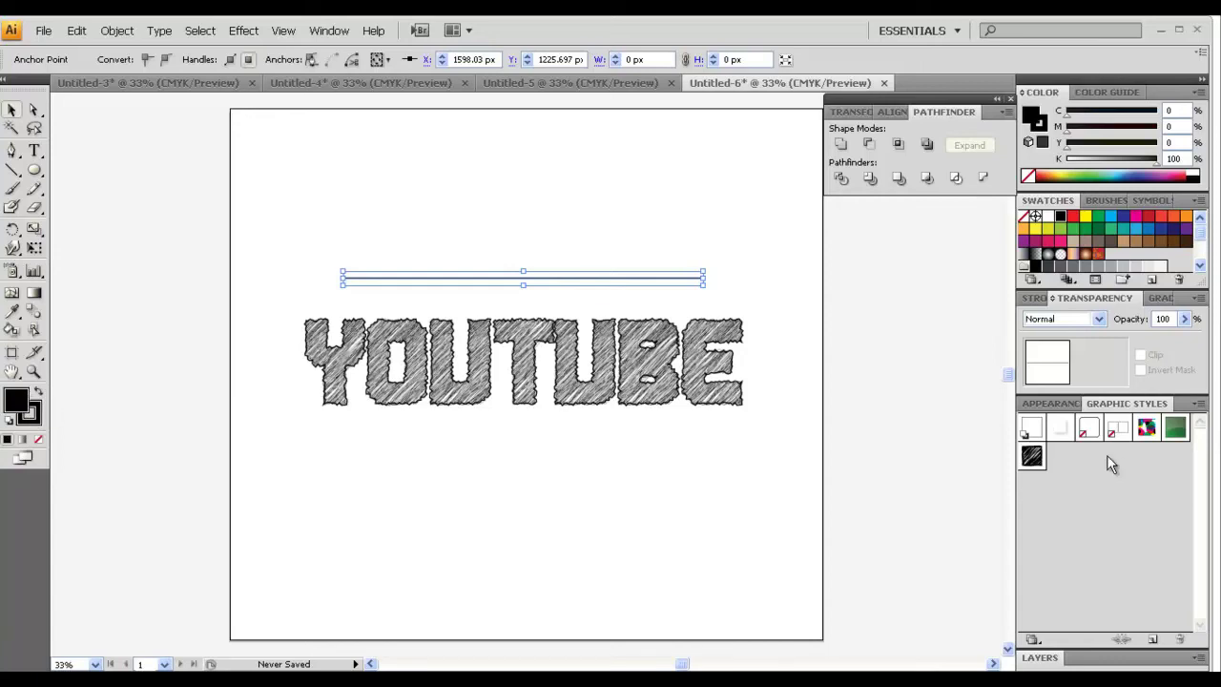
pyautogui.click(1031, 455)
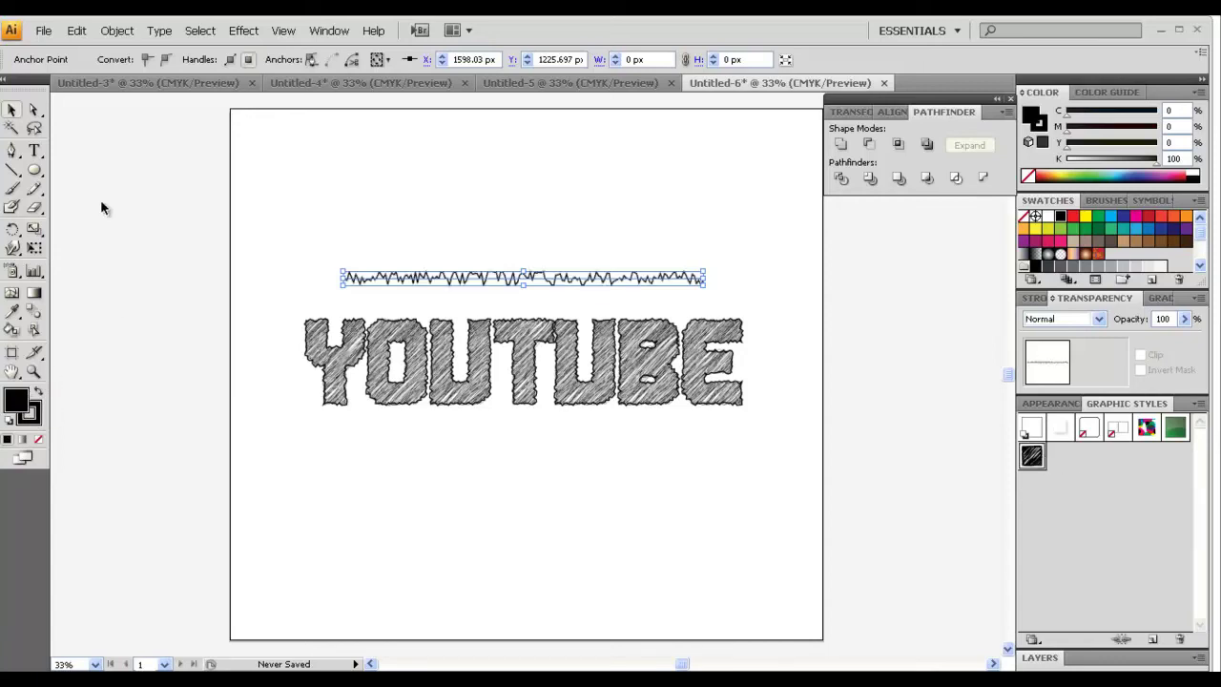
pyautogui.click(292, 197)
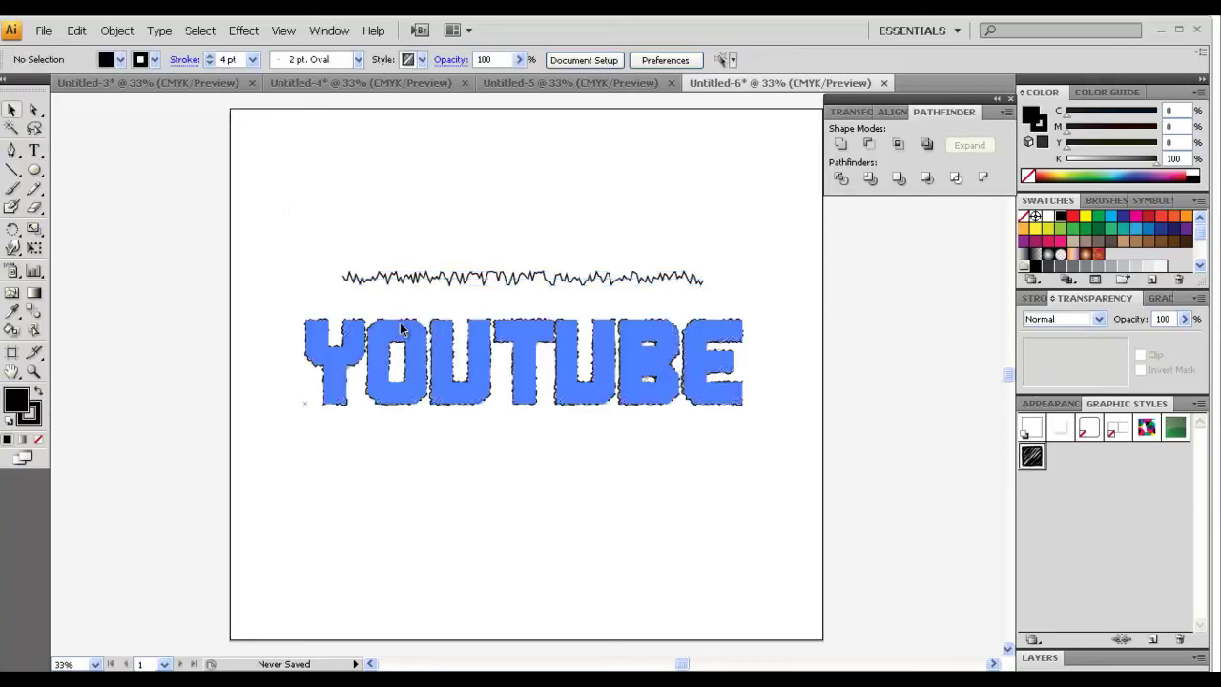
# Alt-drag a copy of the jagged line below the text, then select all artwork
pyautogui.click(460, 277)
pyautogui.moveTo(579, 276); pyautogui.dragTo(563, 437)
pyautogui.click(556, 531)
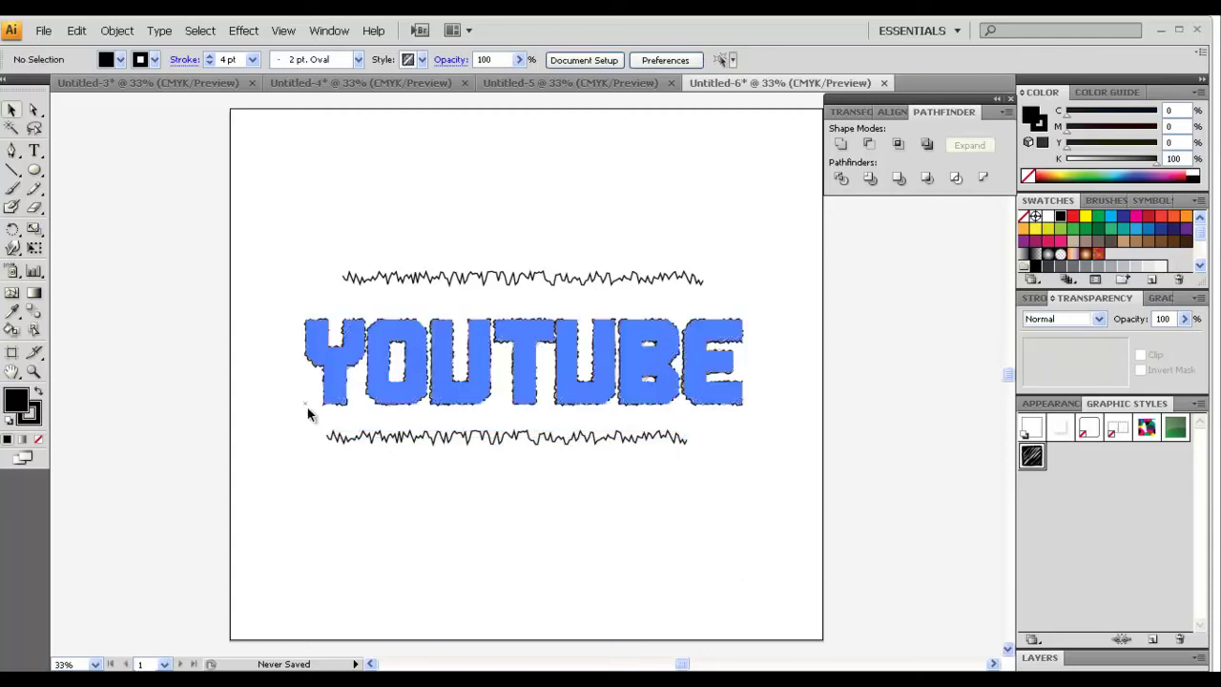
pyautogui.moveTo(189, 210); pyautogui.dragTo(908, 552)
pyautogui.click(673, 528)
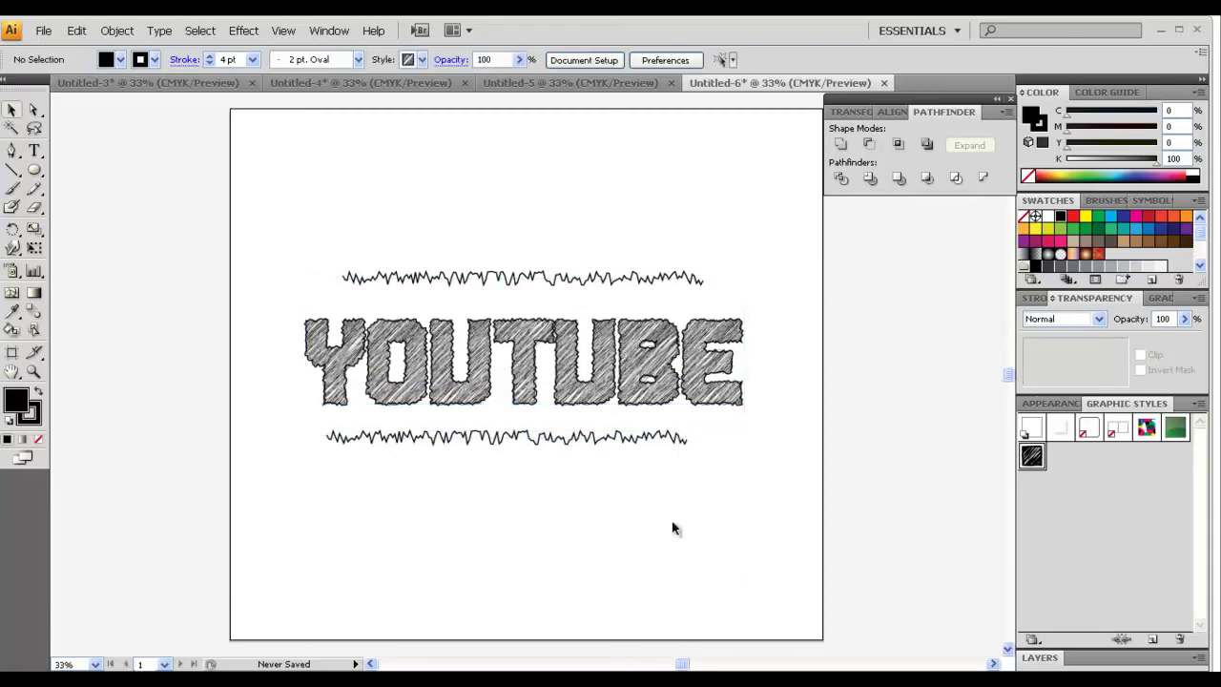
pyautogui.moveTo(191, 204); pyautogui.dragTo(739, 509)
pyautogui.click(514, 502)
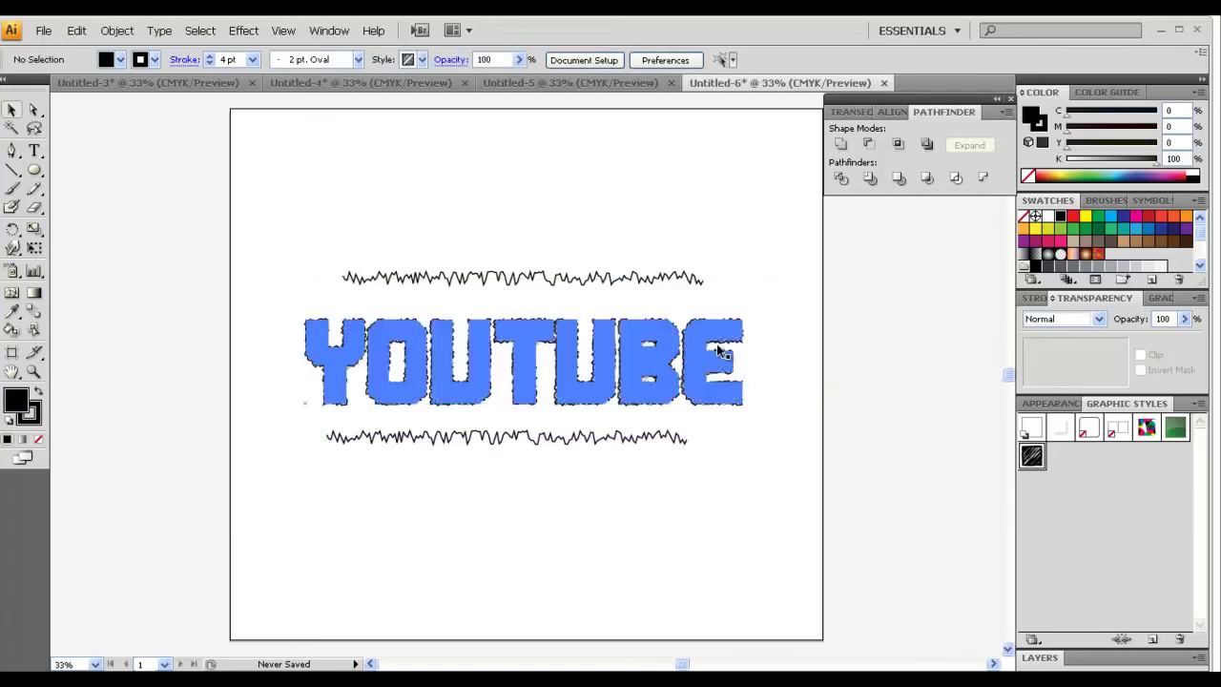
pyautogui.moveTo(104, 141)
pyautogui.mouseDown()
pyautogui.moveTo(868, 600)
pyautogui.moveTo(296, 286)
pyautogui.mouseUp()
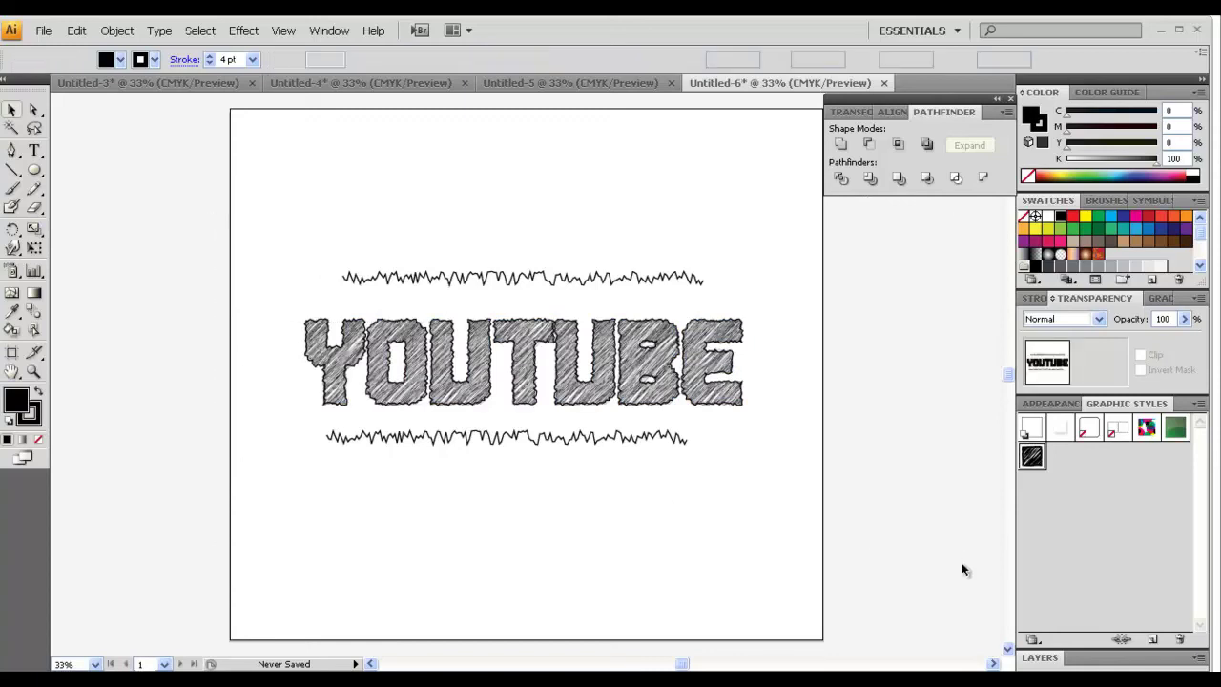
pyautogui.hotkey('ctrl', 'a')
pyautogui.click(679, 536)
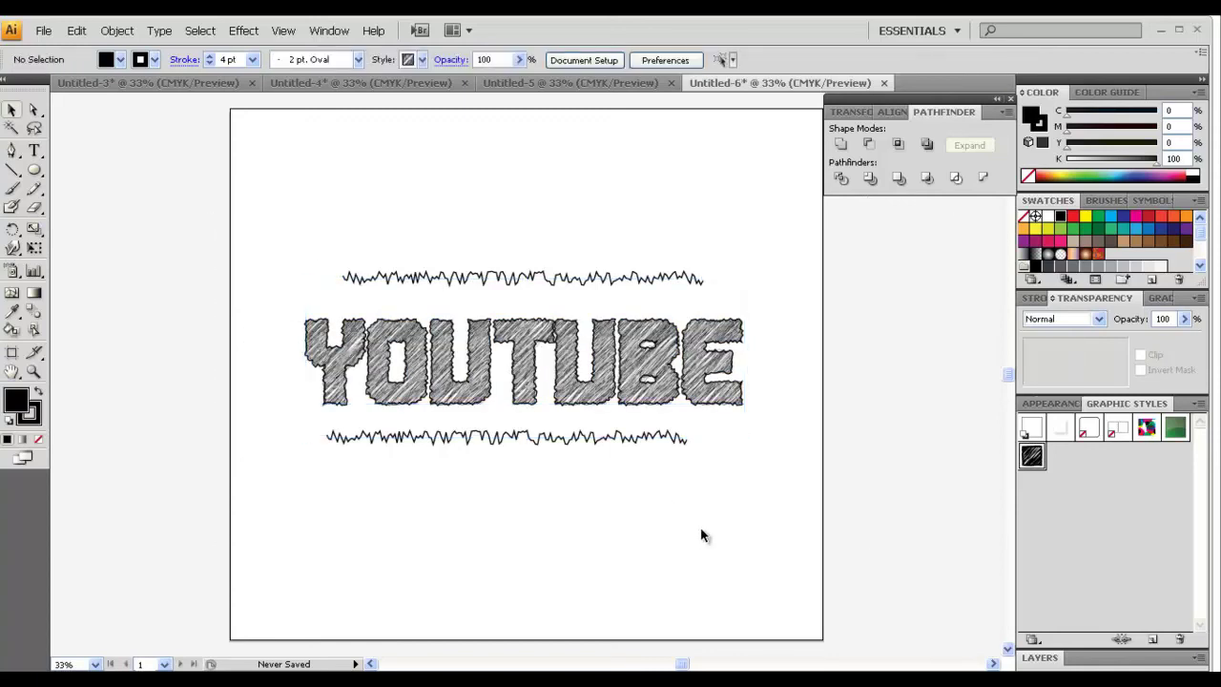